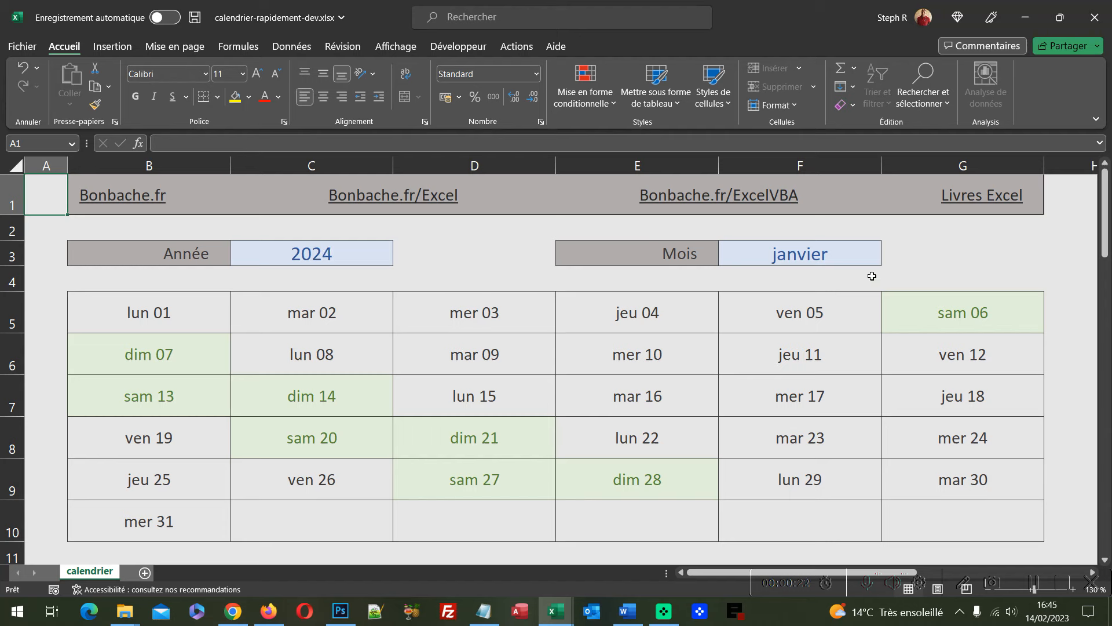
Step: Set the calendar's month to février and close calendrier-rapidement-dev.xlsx without saving the changes
click(865, 259)
click(888, 259)
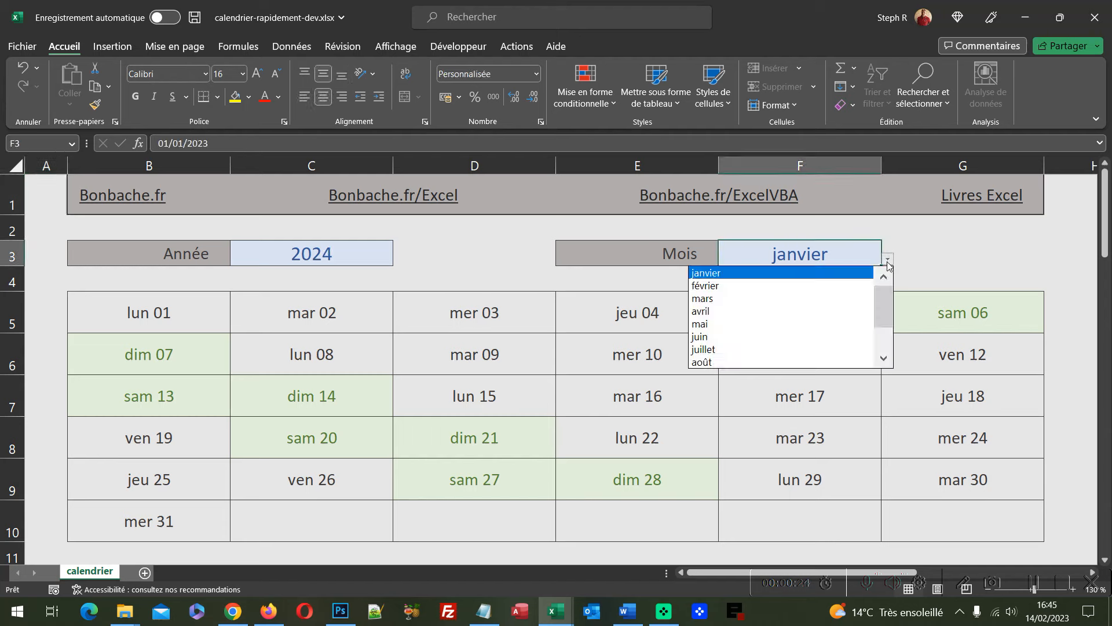
click(829, 287)
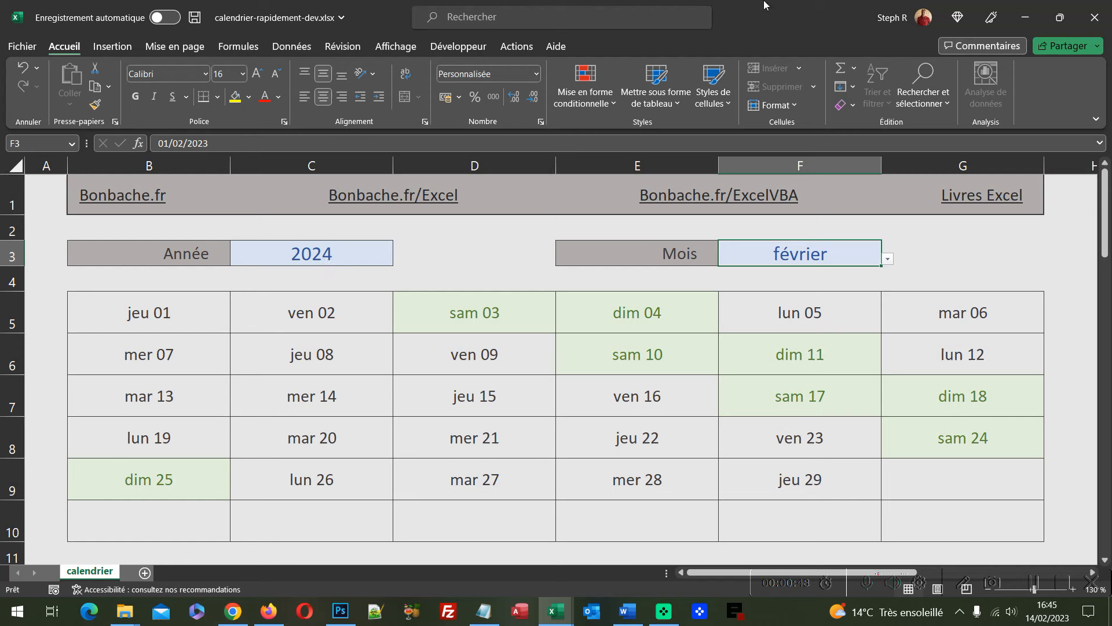
click(1095, 18)
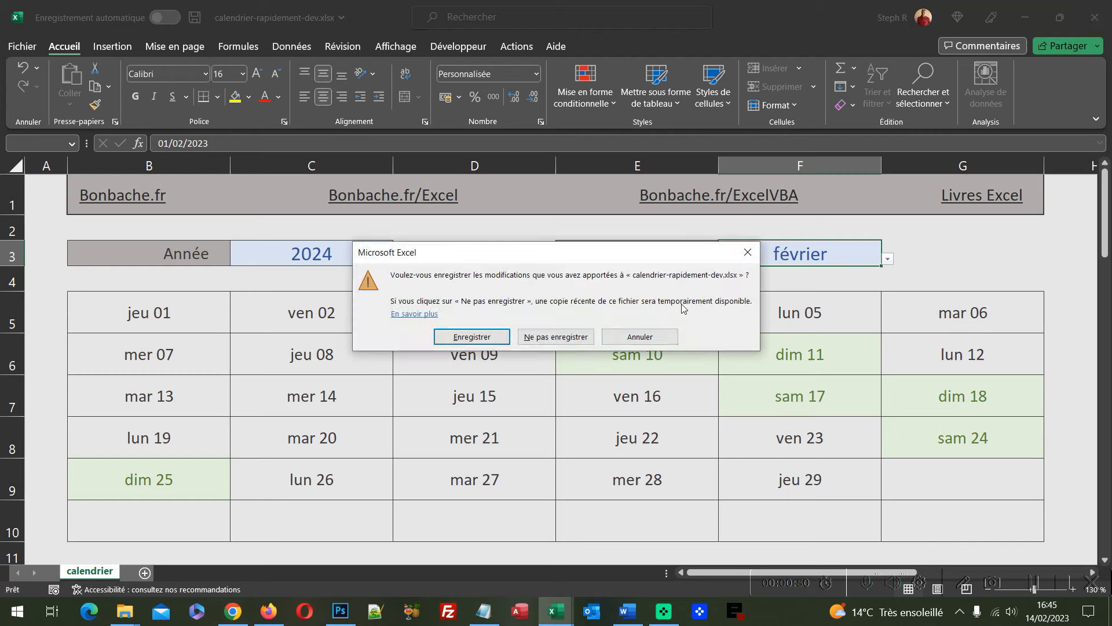
click(571, 338)
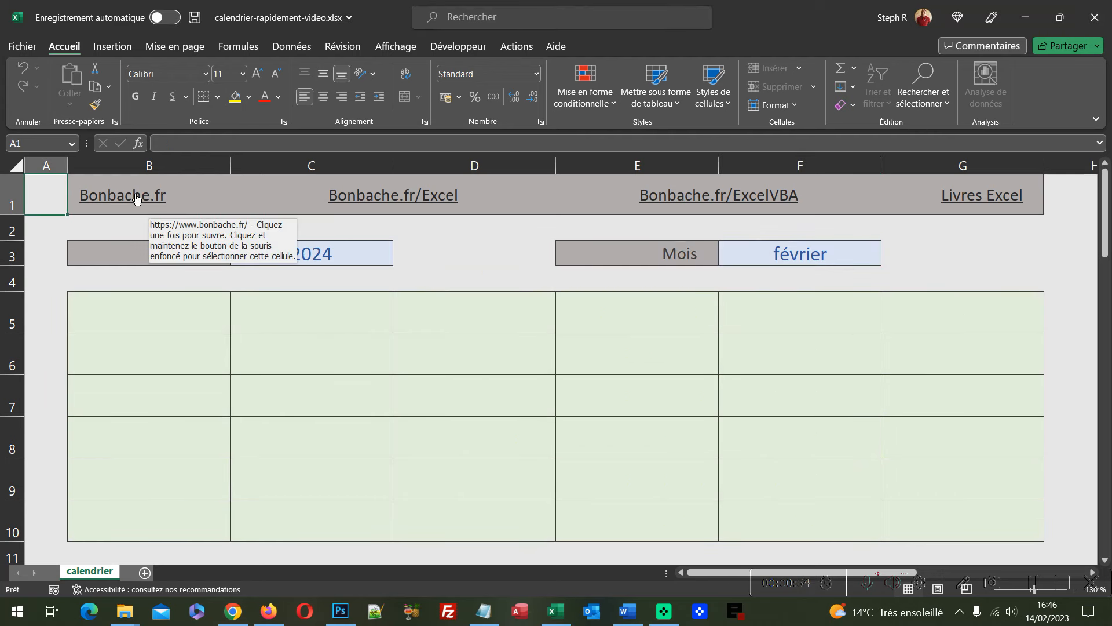
Step: Examine the choices offered for the year in C3 and for the month in F3 of calendrier-rapidement-video.xlsx
click(345, 249)
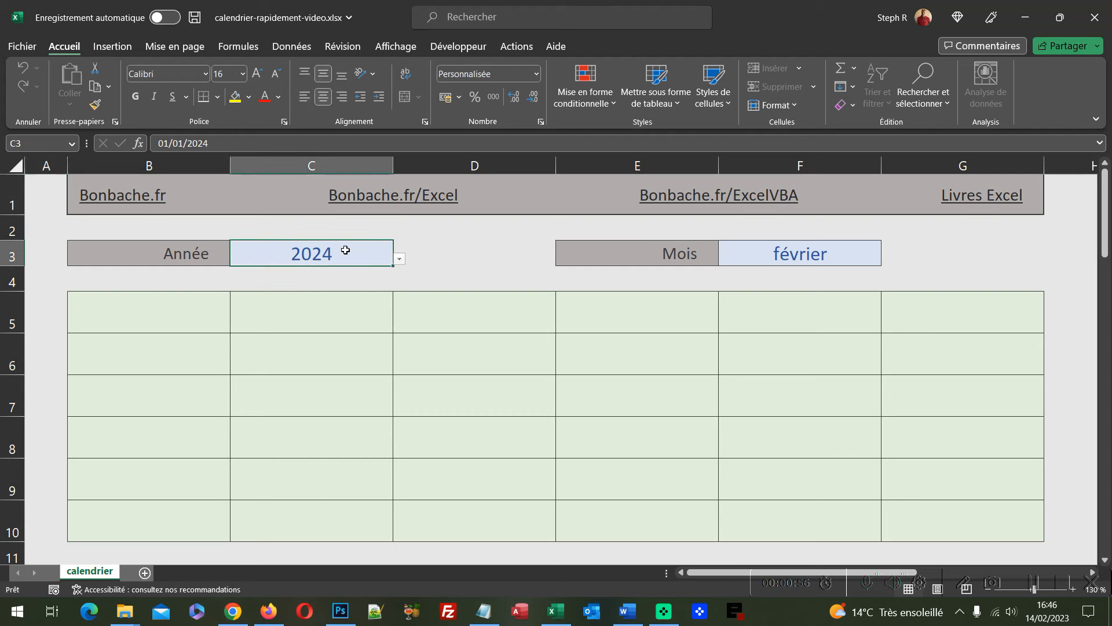
click(400, 260)
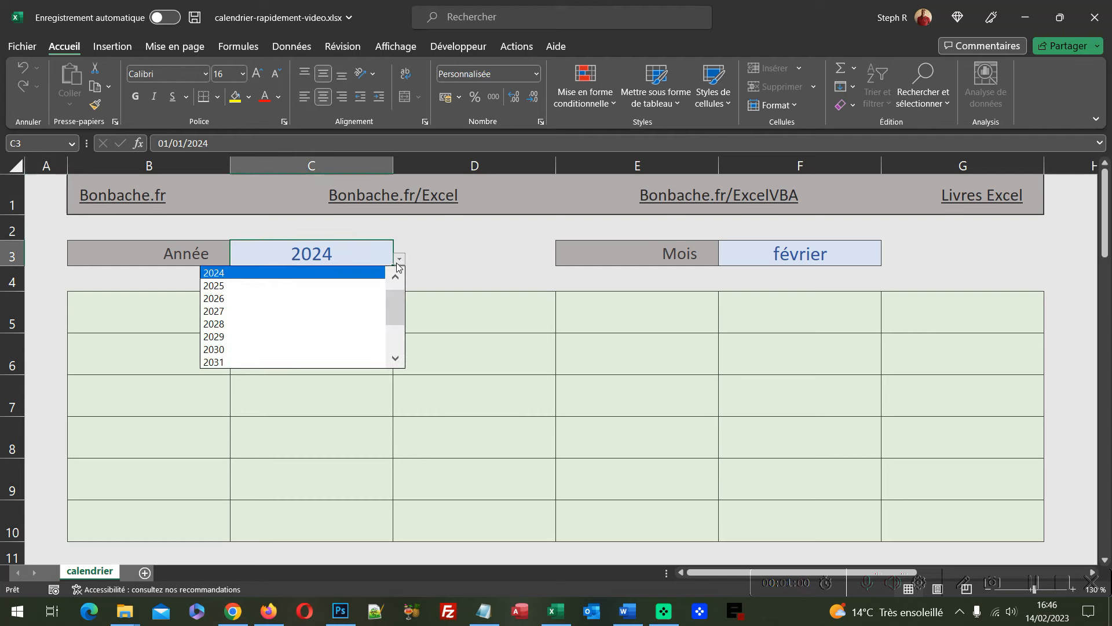
click(399, 261)
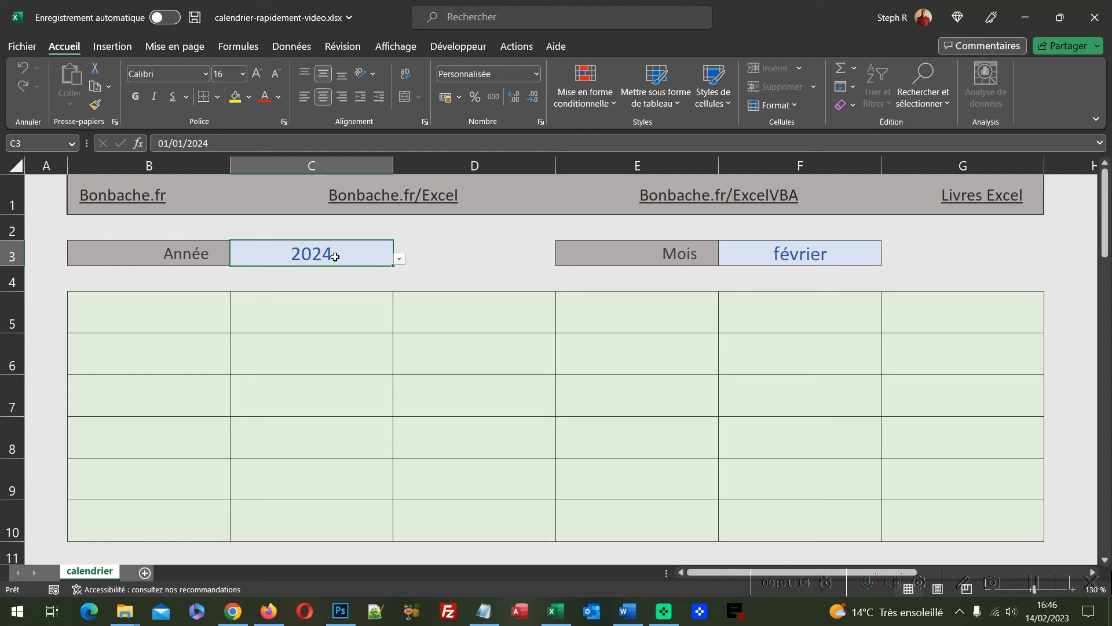
click(855, 254)
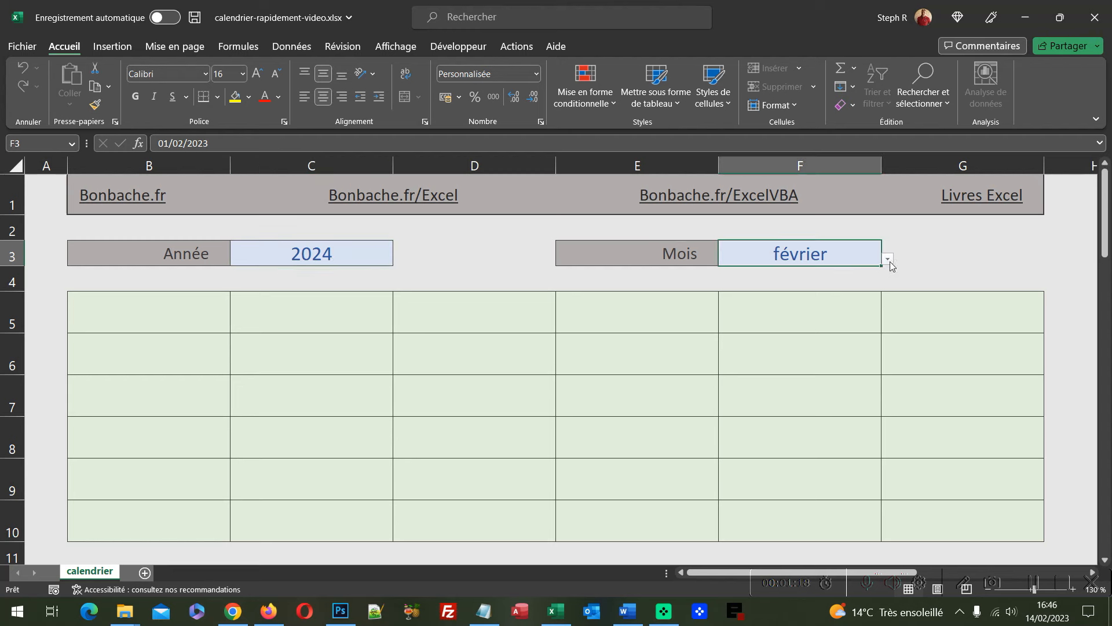
click(888, 260)
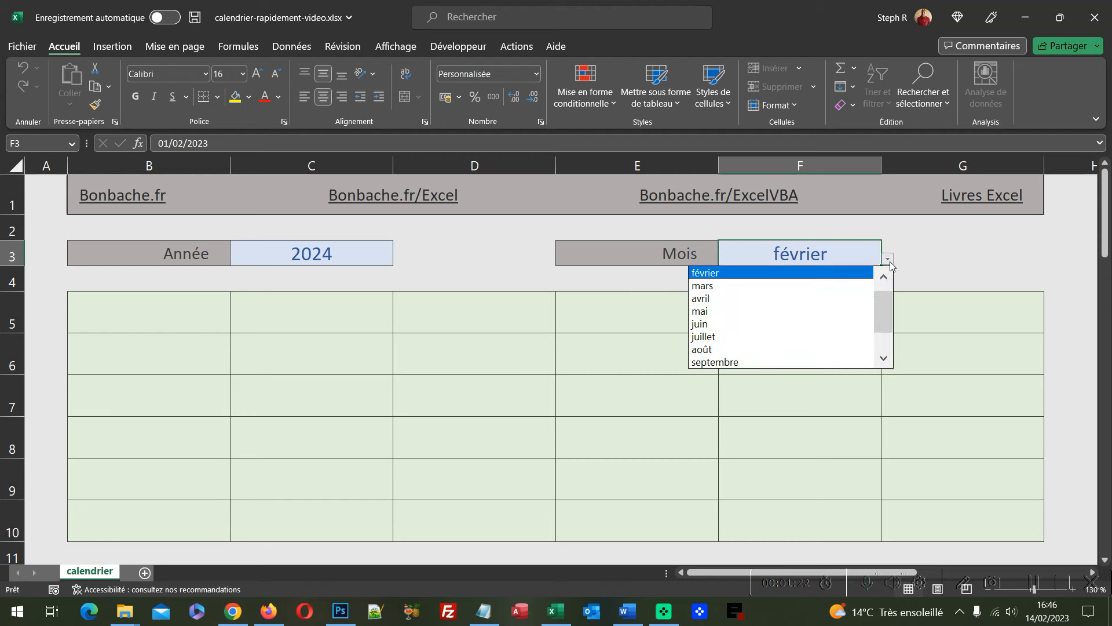
click(889, 262)
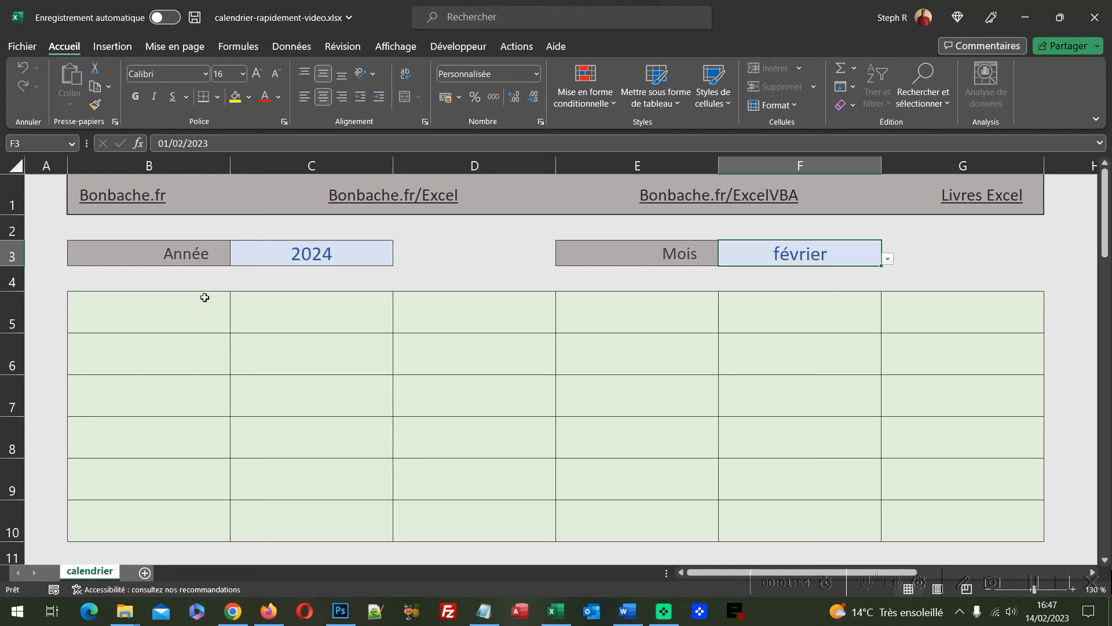
Step: Begin a DATE formula in cell B5 with ANNEE(C3) as its year argument
click(188, 312)
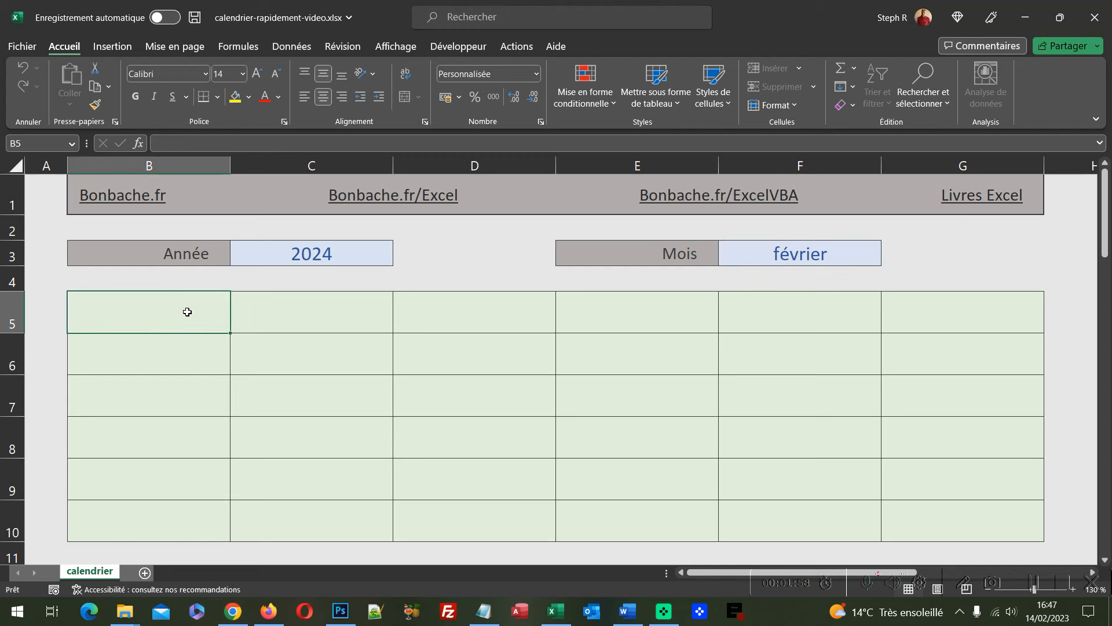
text(=)
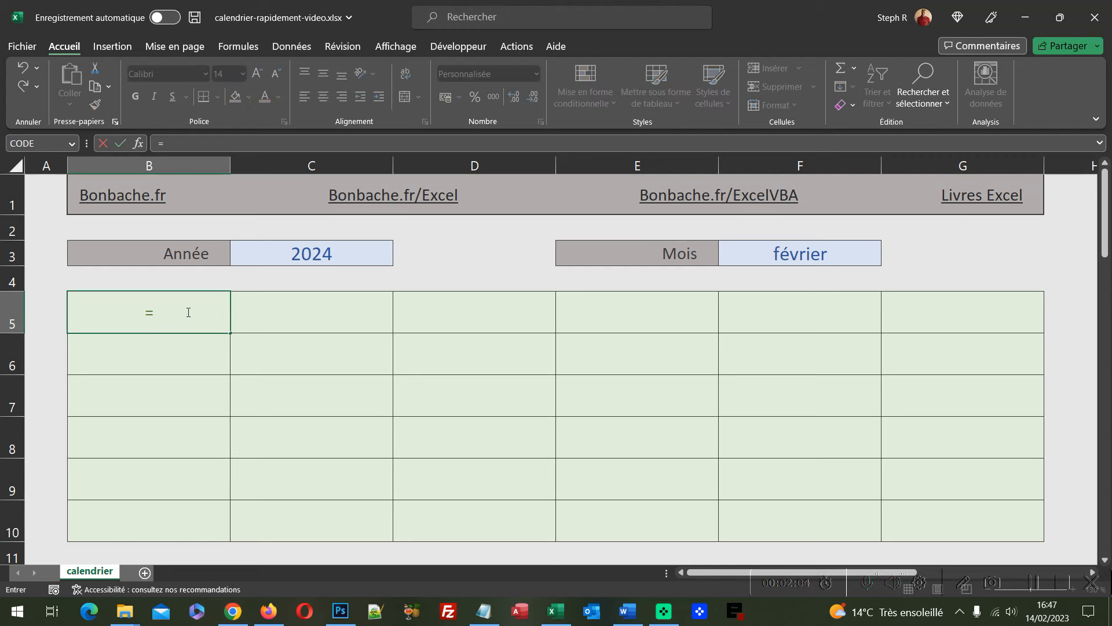
text(Date)
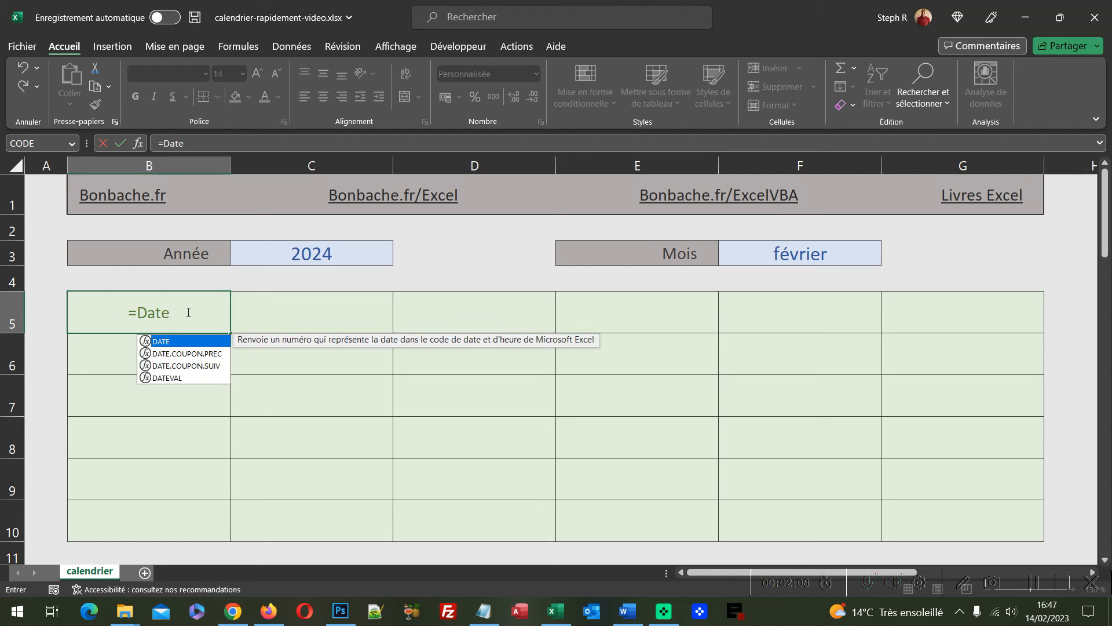
text(()
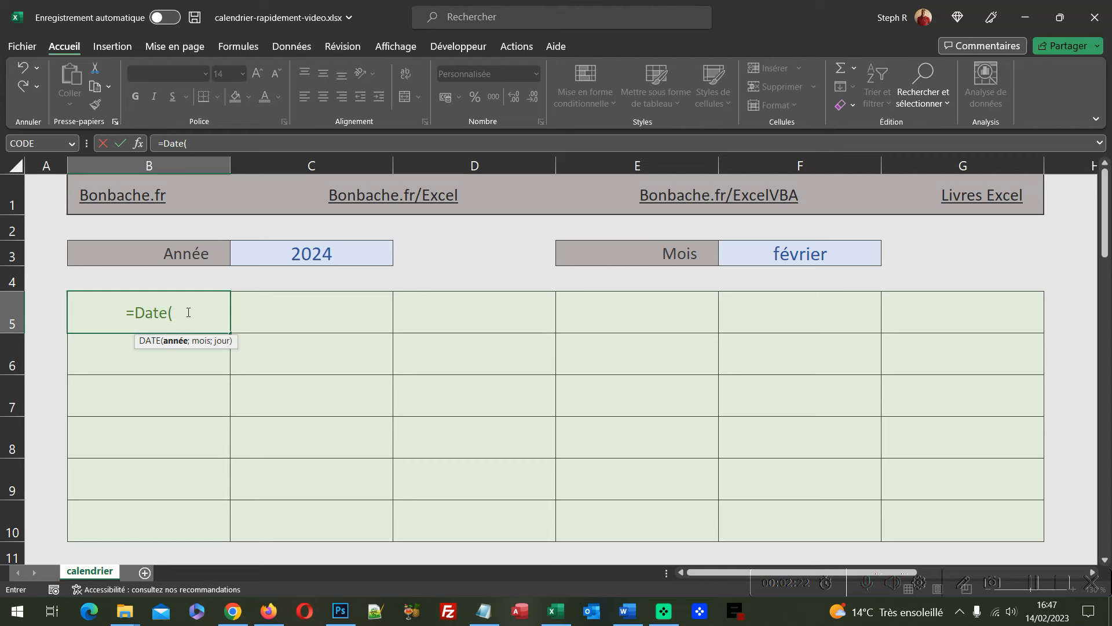
text(Annee)
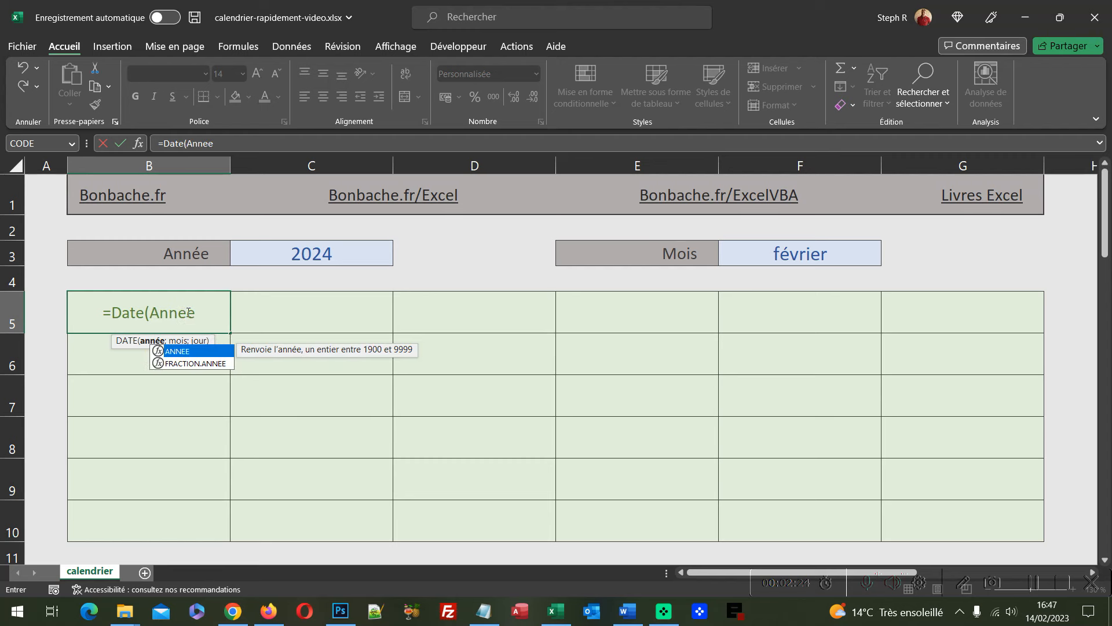
text(()
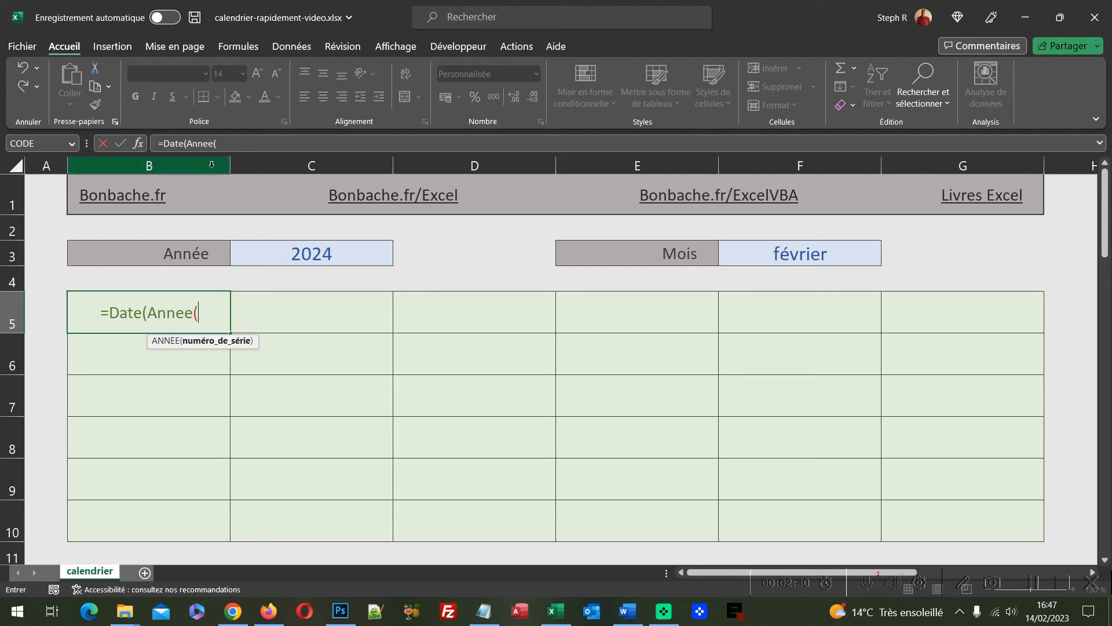
click(276, 246)
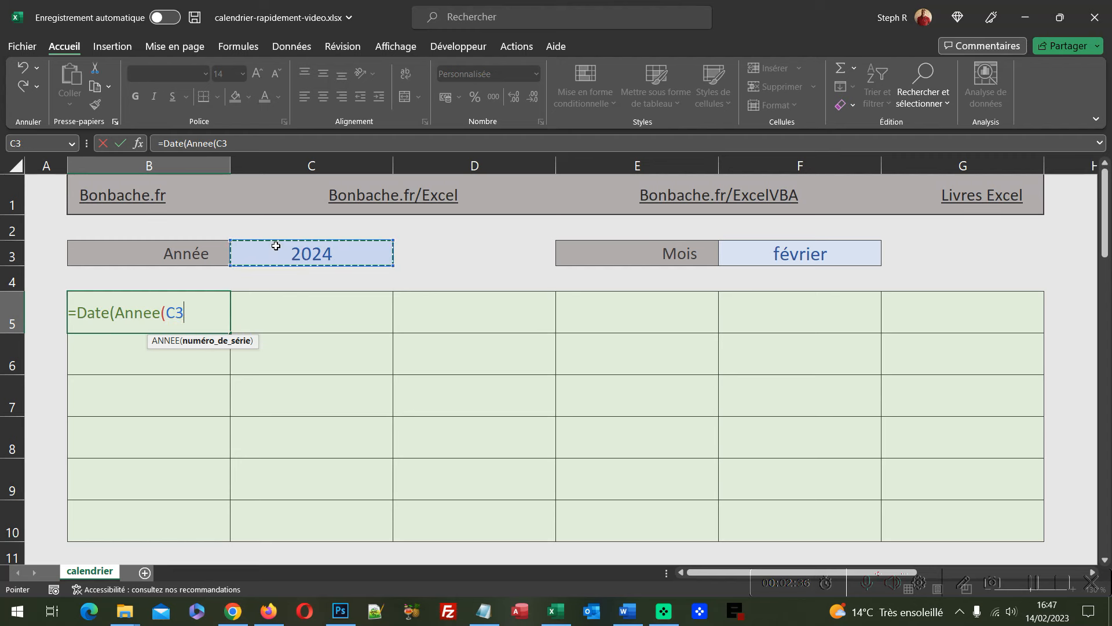
text())
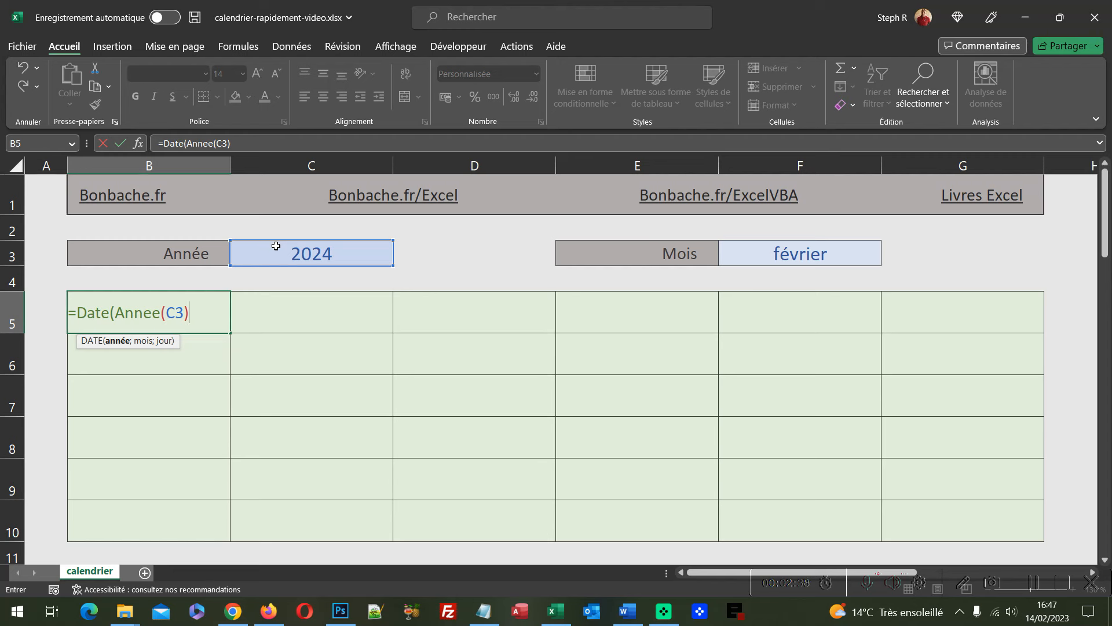
Step: Add MOIS(F3) as the month argument of the DATE formula in B5
text(;)
text(Mois()
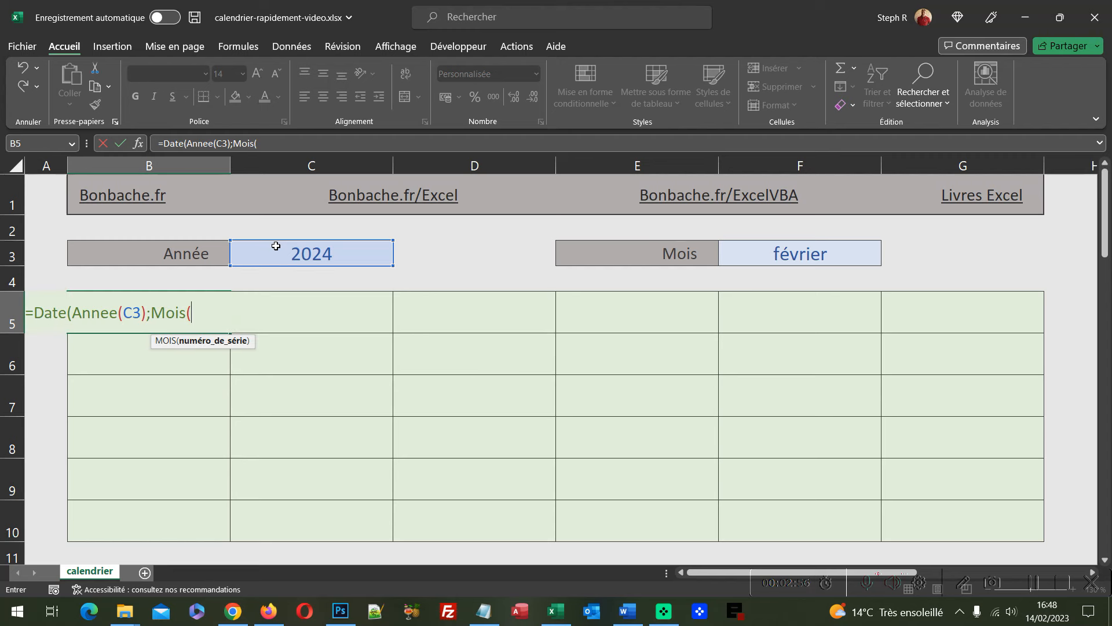
click(798, 253)
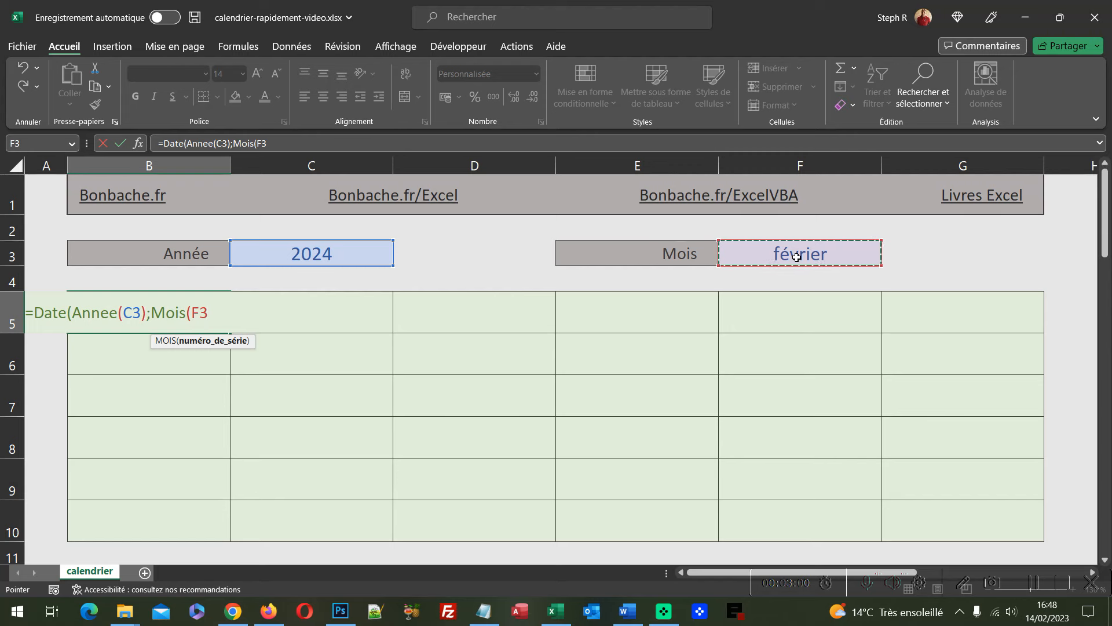
text())
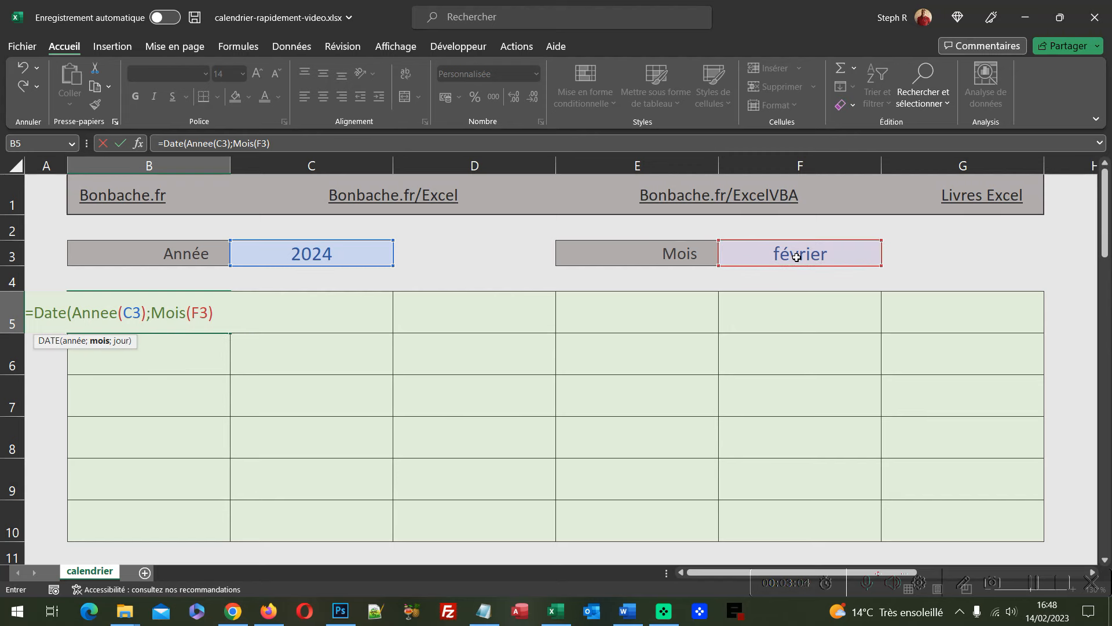
Step: Complete the B5 formula with SEQUENCE(6;6) as the day argument and enter it to fill the calendar grid
text(;)
text(Sequence)
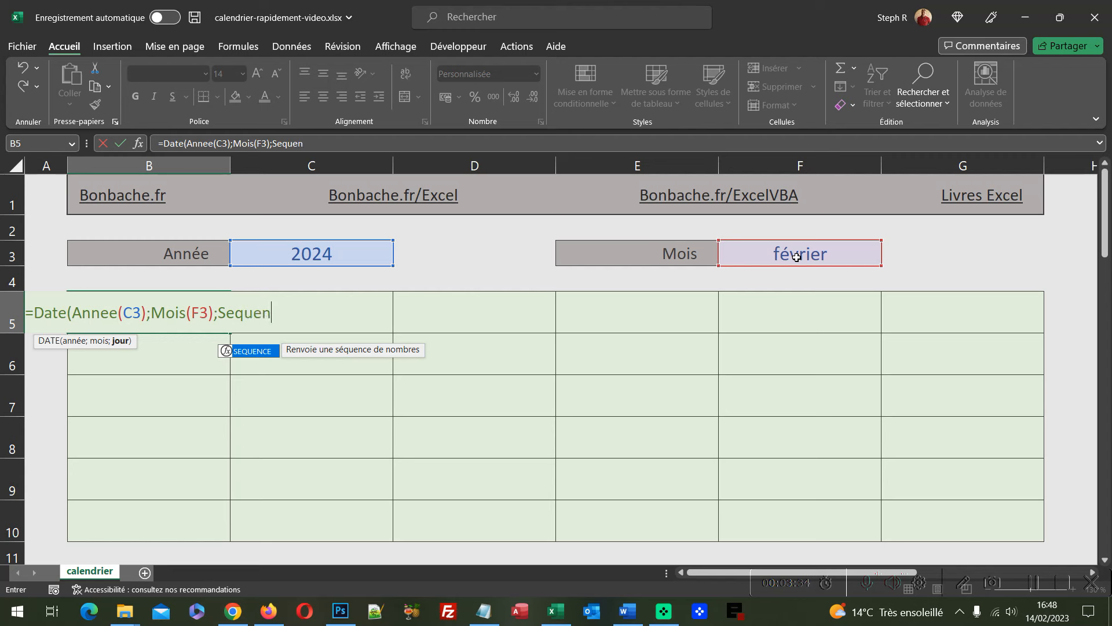
text(()
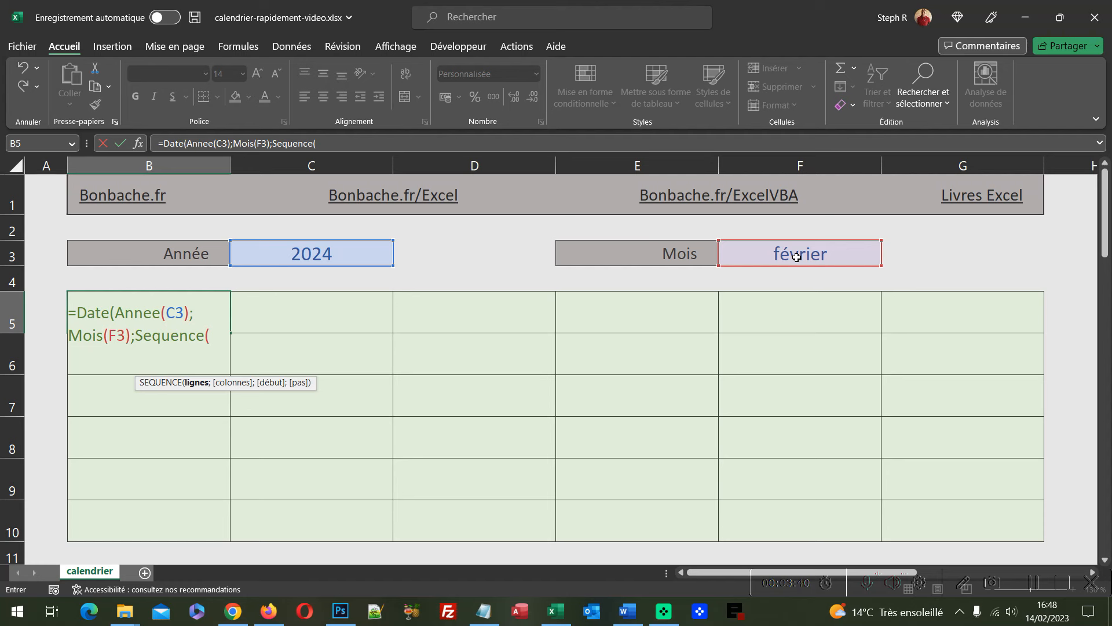
text(6)
text(;)
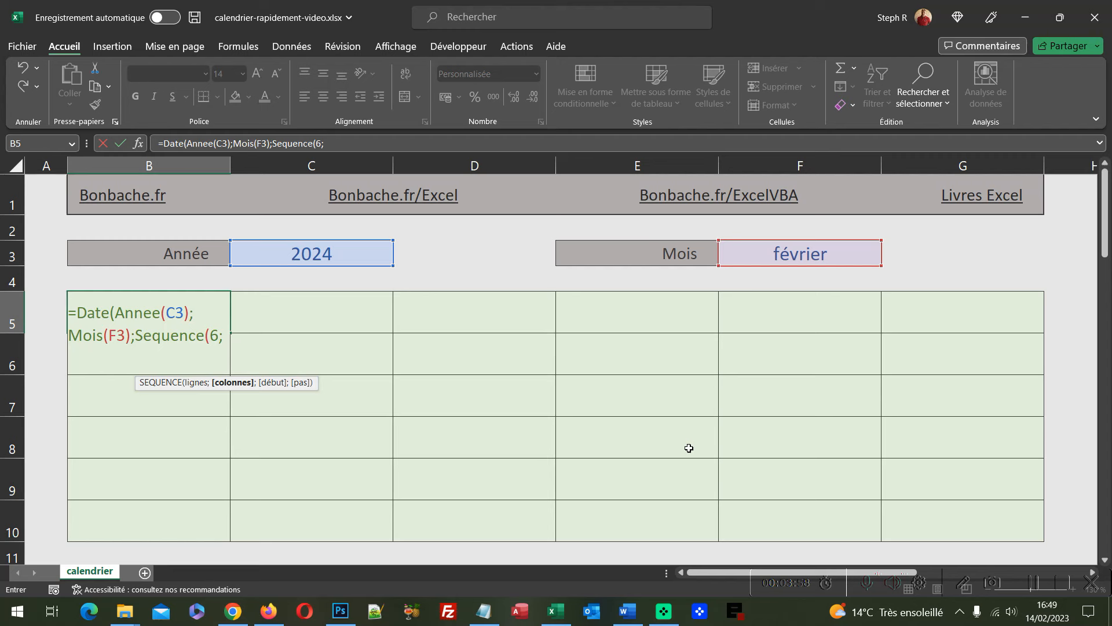
text(6)
text())
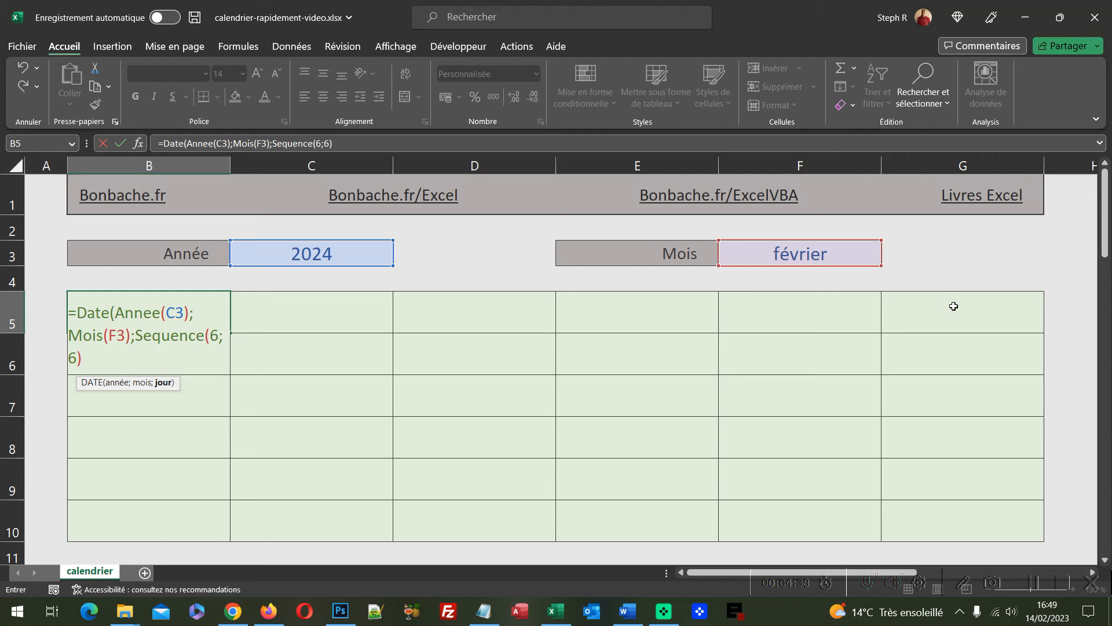
text())
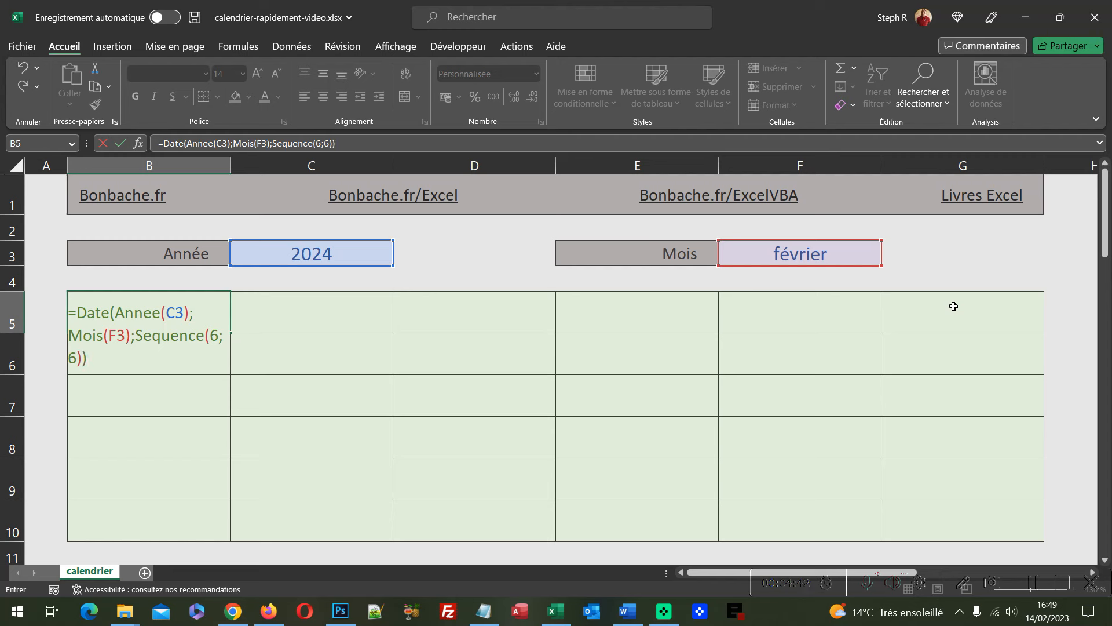
key(Return)
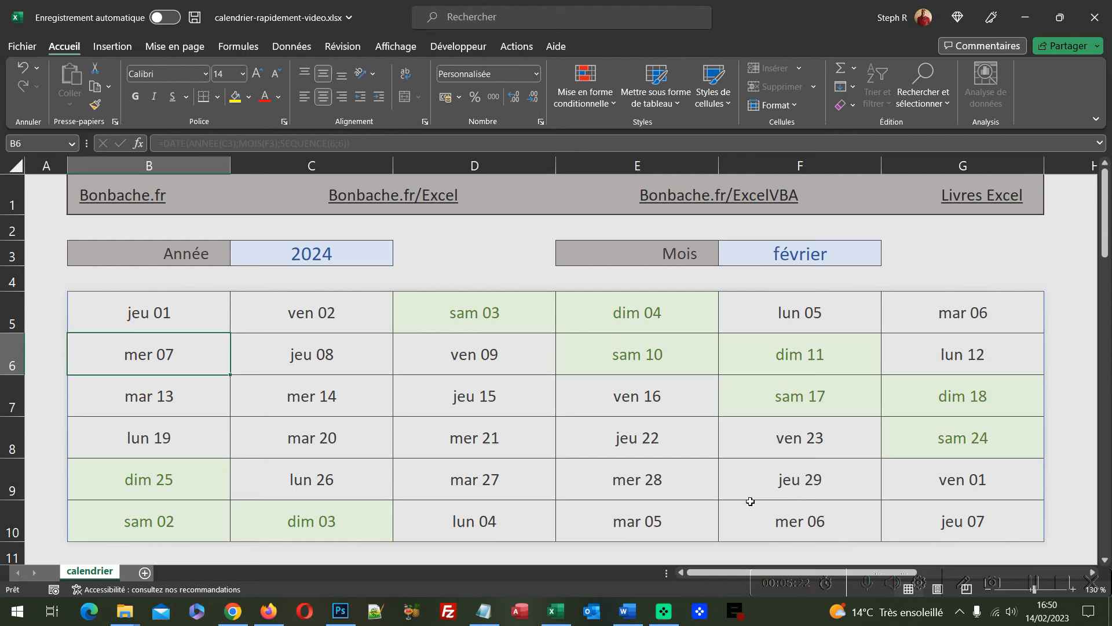
Step: Create a new conditional formatting rule on the calendar range B5:G10 that uses a formula to determine which cells to format
click(173, 314)
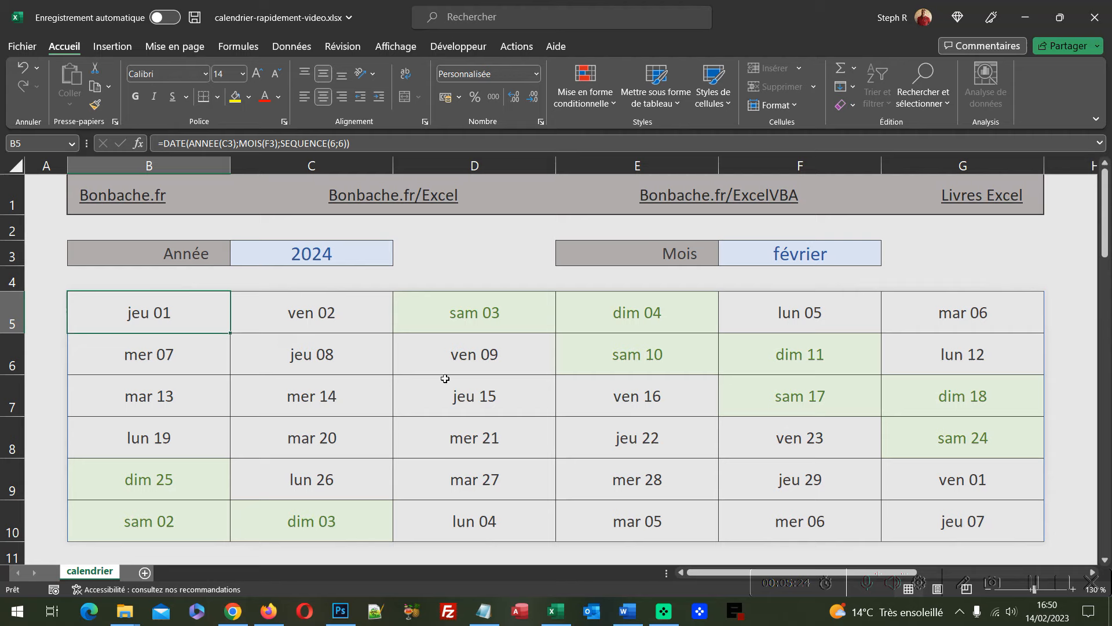
shift+click(972, 522)
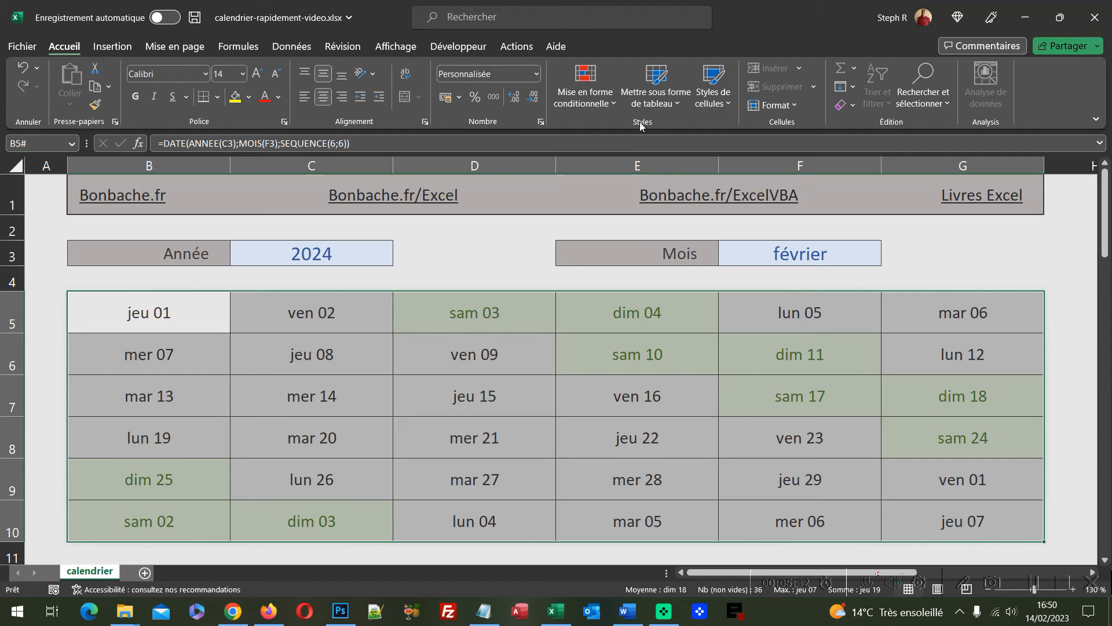
click(587, 102)
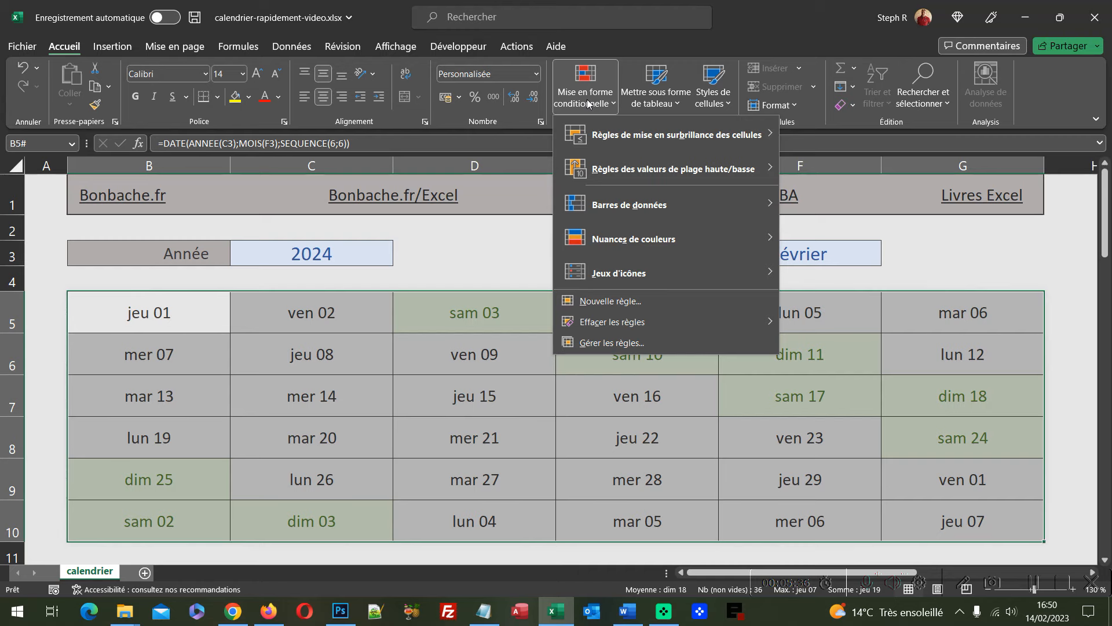
click(616, 301)
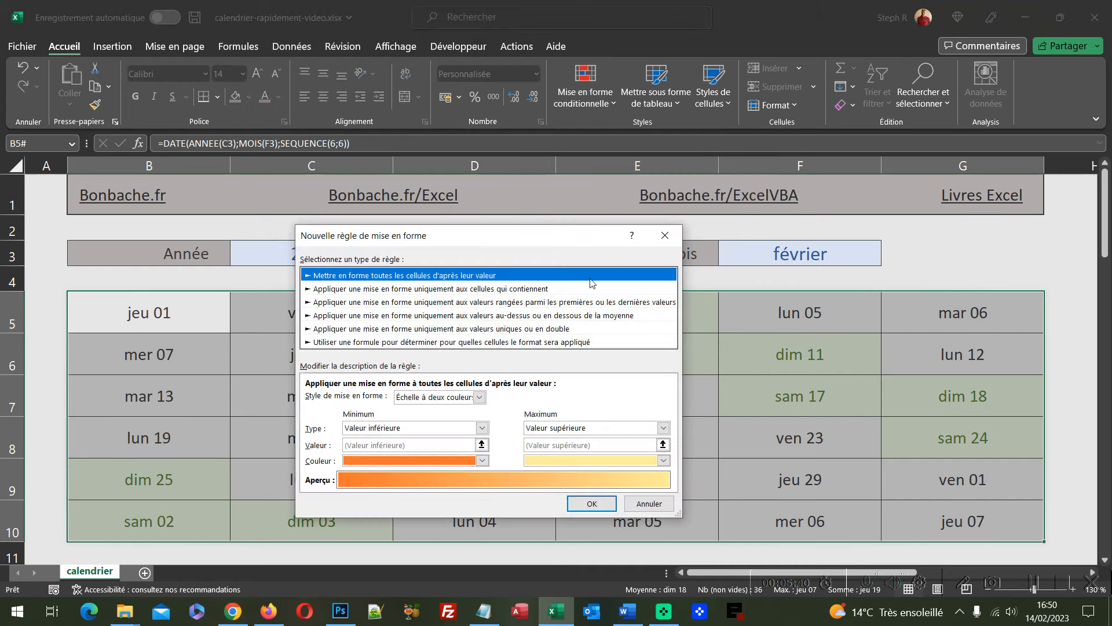
drag(525, 238, 465, 111)
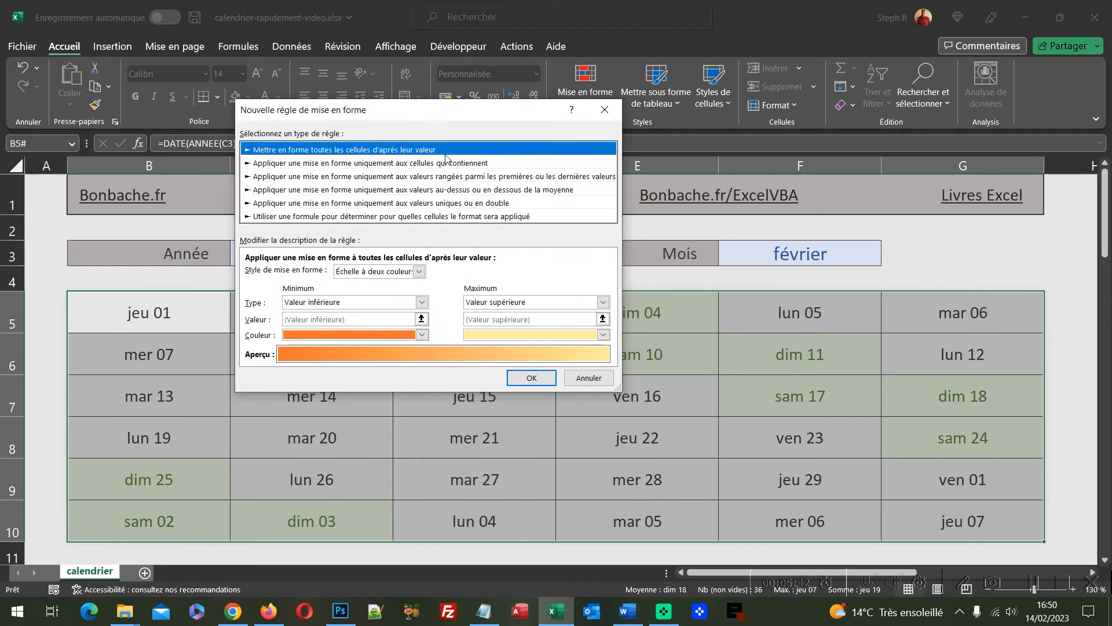
click(303, 216)
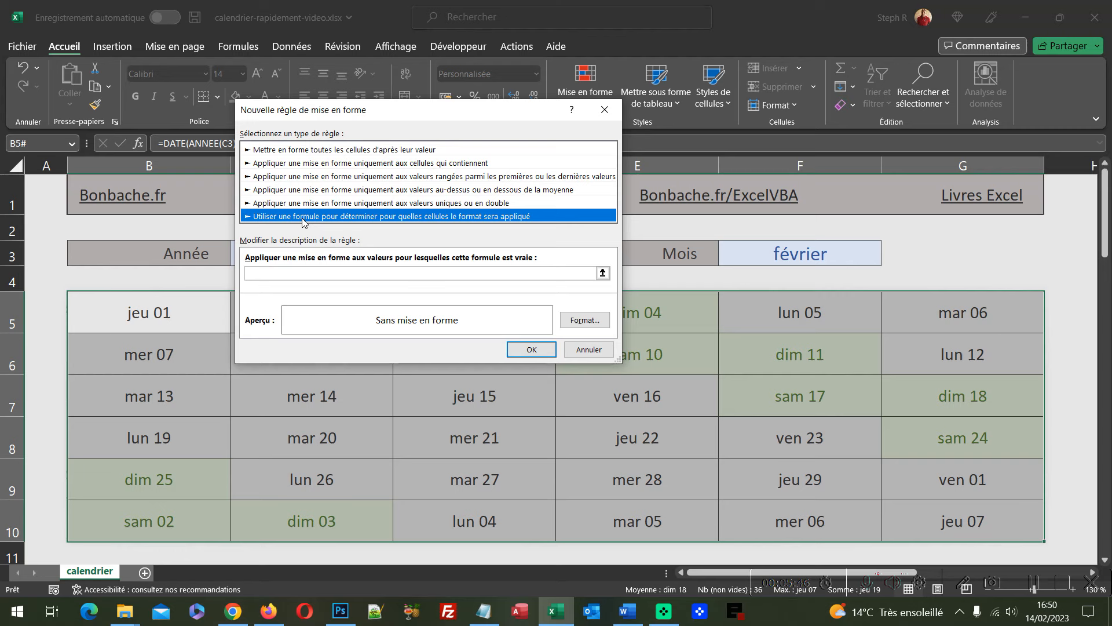
Step: Enter =Mois(B5)<>Mois($B$5) as the rule's formula, with a relative first reference and an absolute second one
click(279, 273)
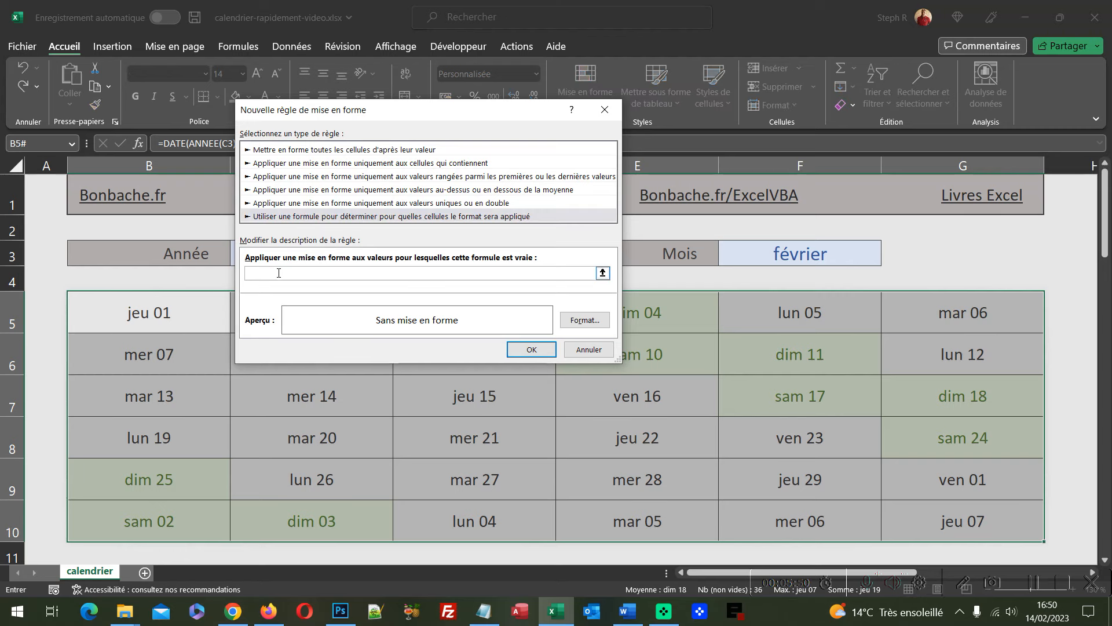
text(=Mois()
click(172, 313)
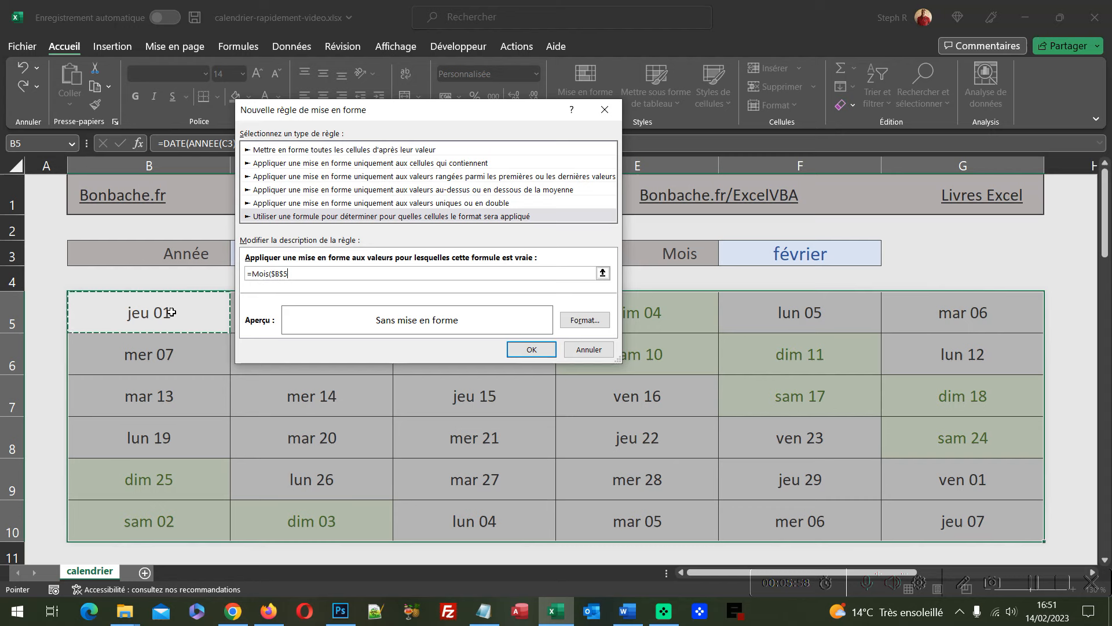
key(F4)
key(F4)
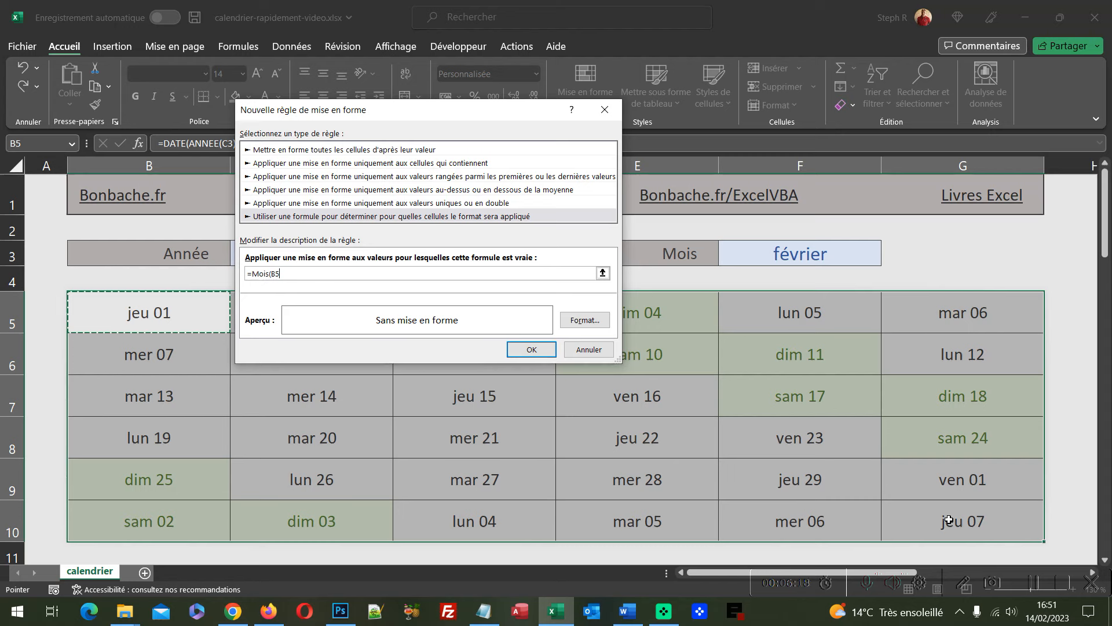
text())
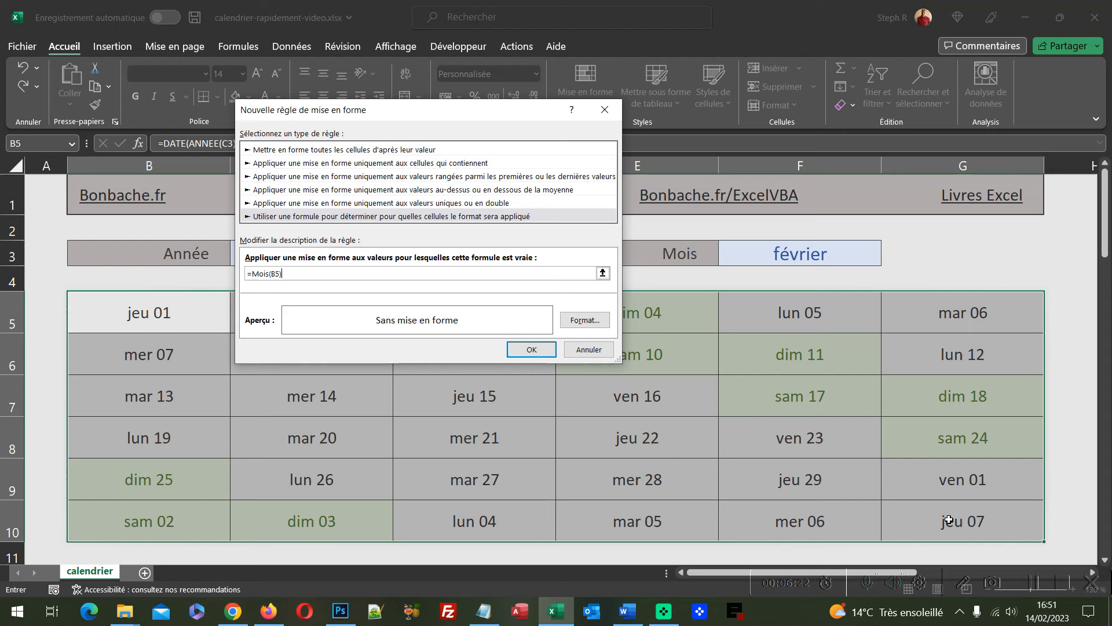
text(<>Mois()
click(147, 311)
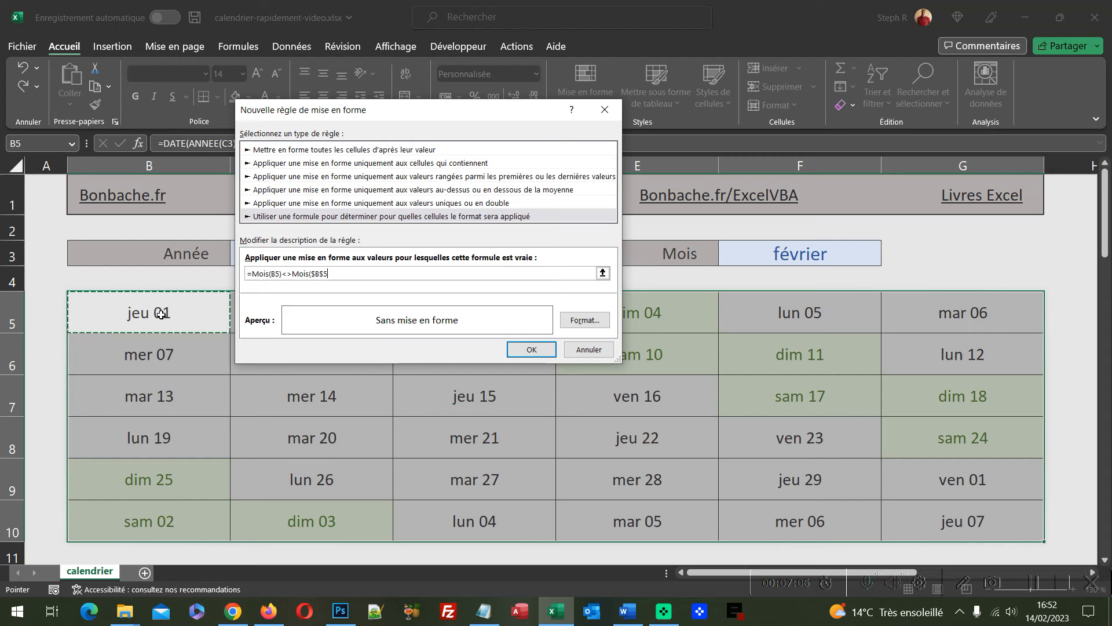
text())
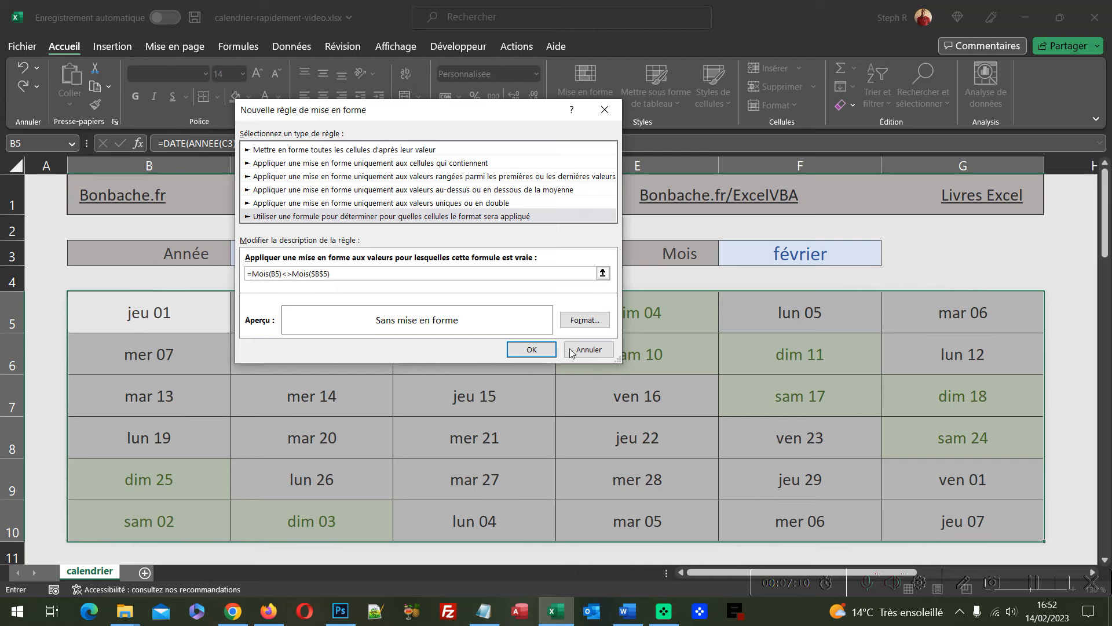
Step: Set the rule's format to a light grey background fill from the top row of theme colours
click(580, 323)
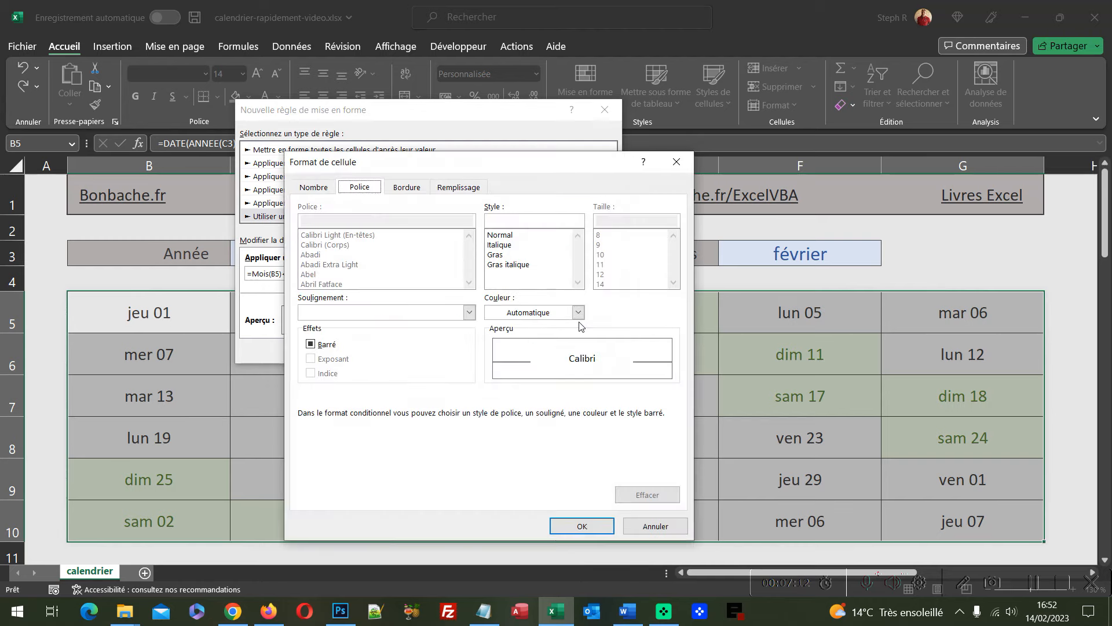
click(463, 190)
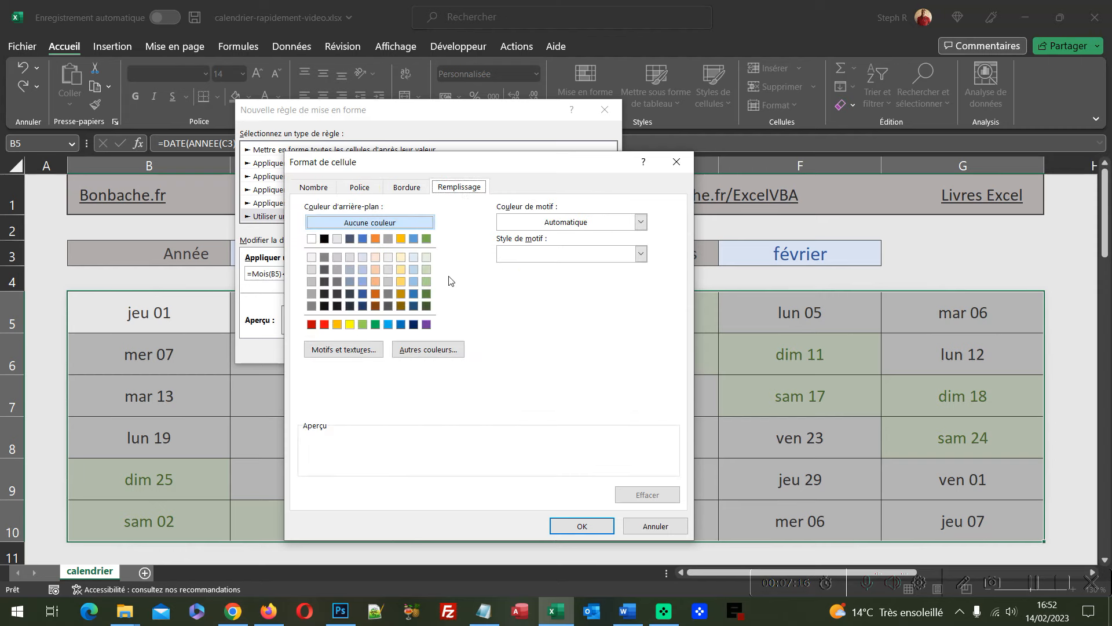
click(338, 239)
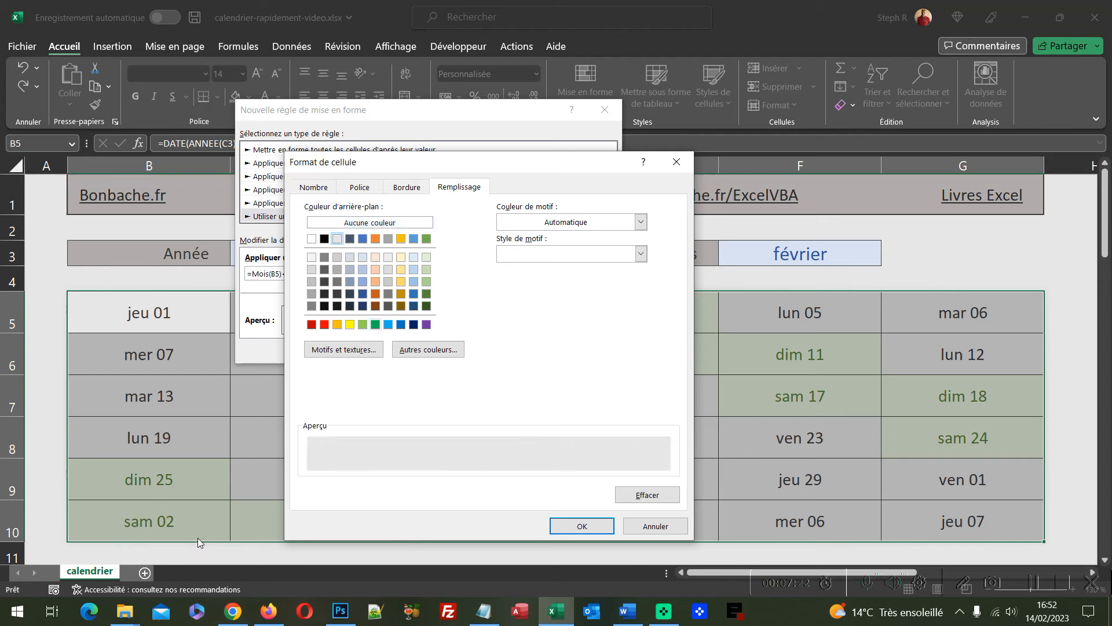
Step: Set the rule's font colour to the same light grey as its fill and apply the rule to the calendar
click(362, 187)
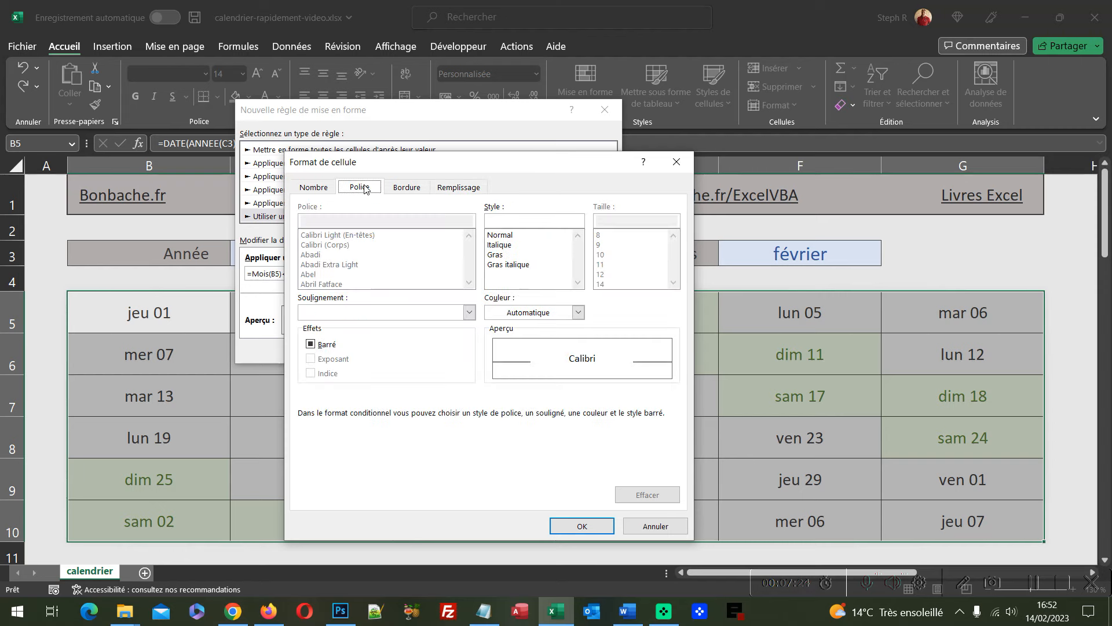
click(512, 311)
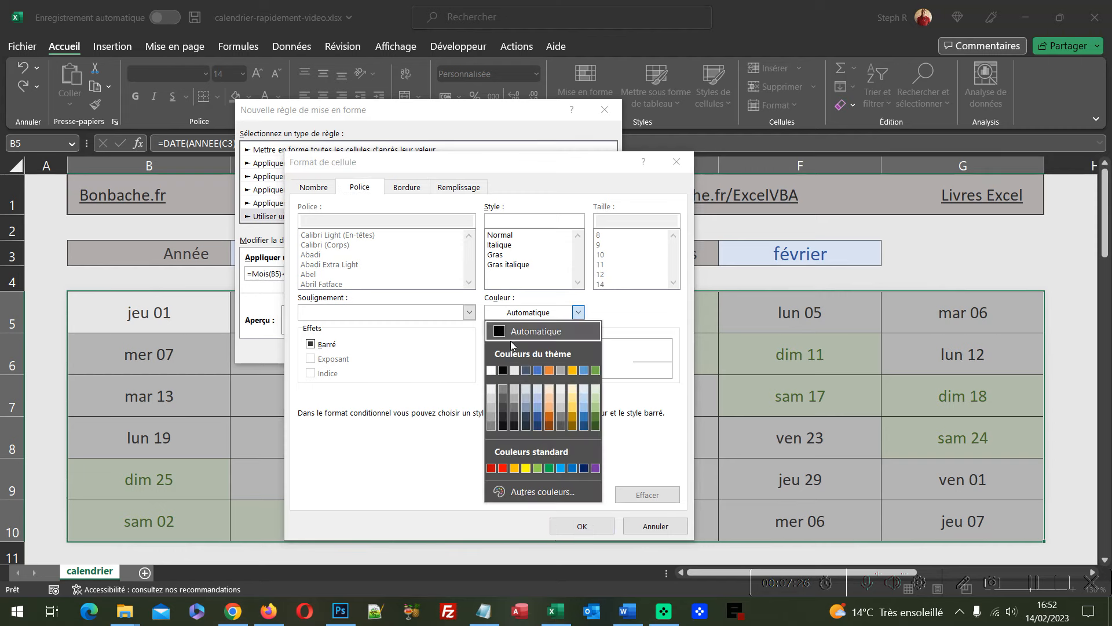
click(517, 372)
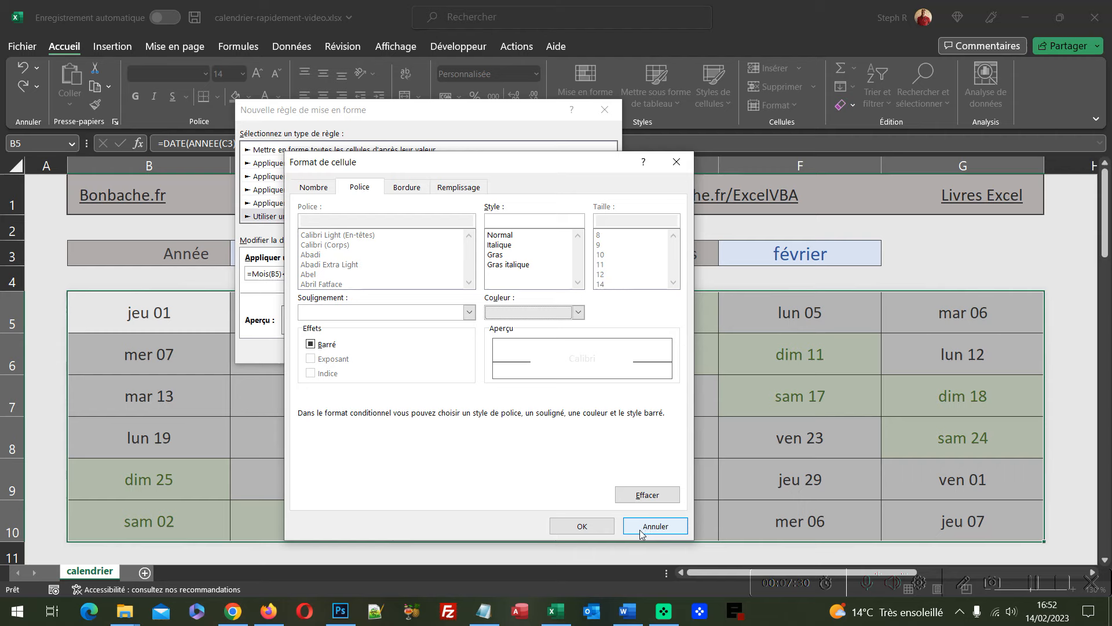
click(582, 527)
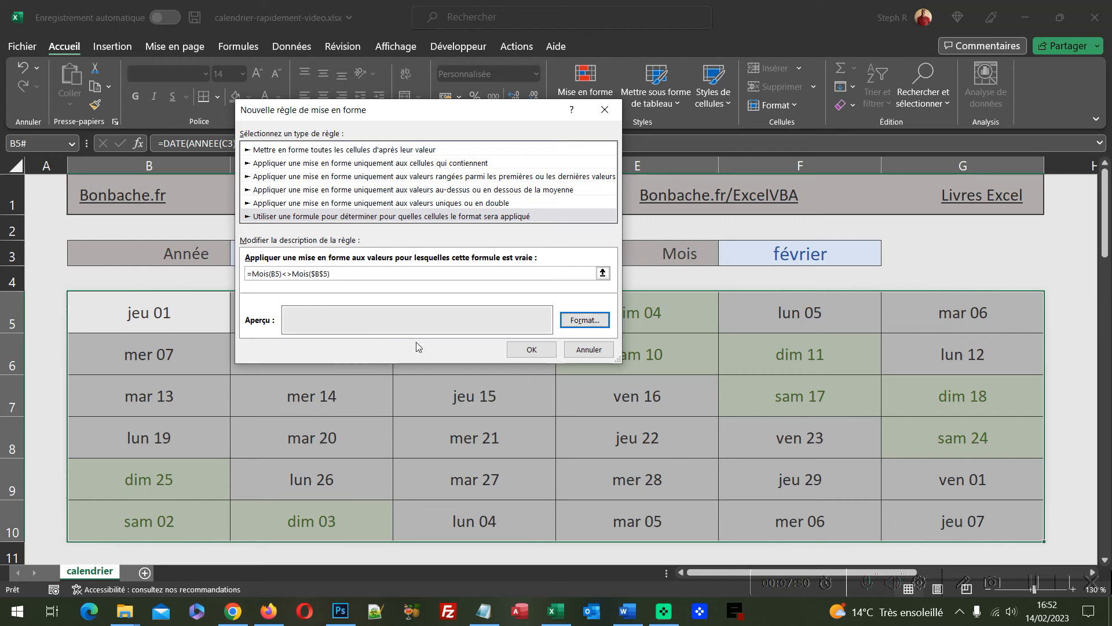
click(525, 349)
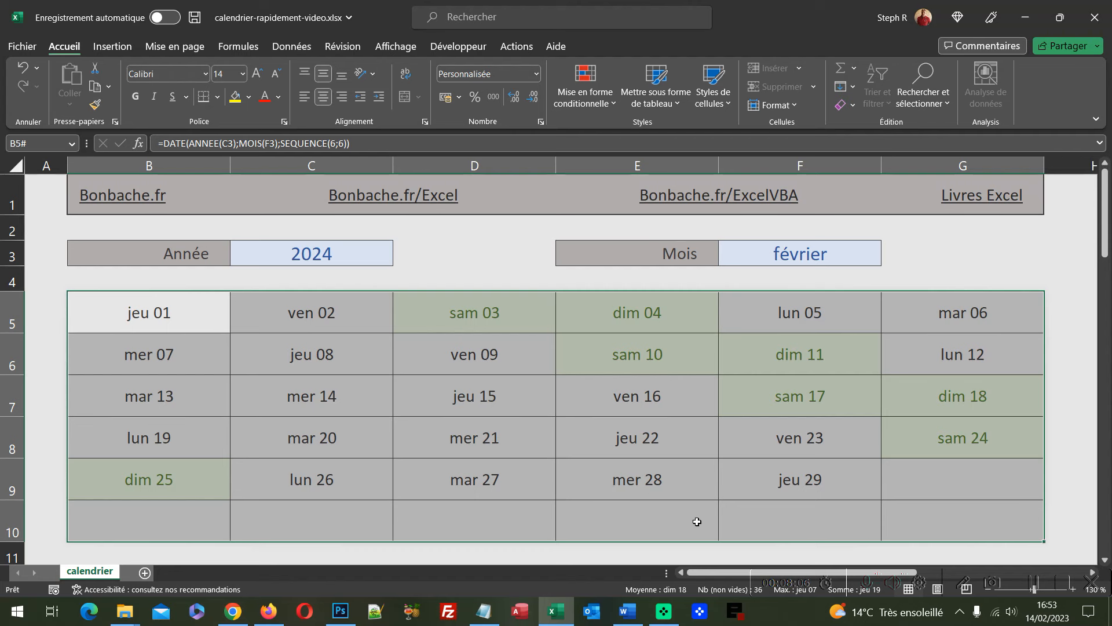
Step: Choose mars as the calendar month in cell F3
click(818, 488)
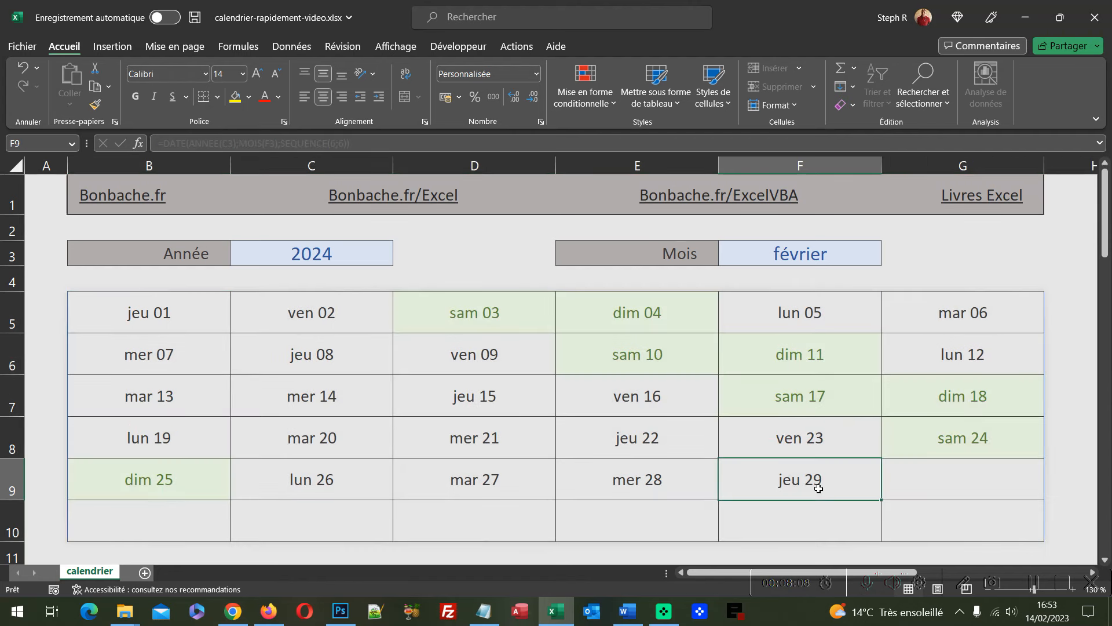
click(845, 259)
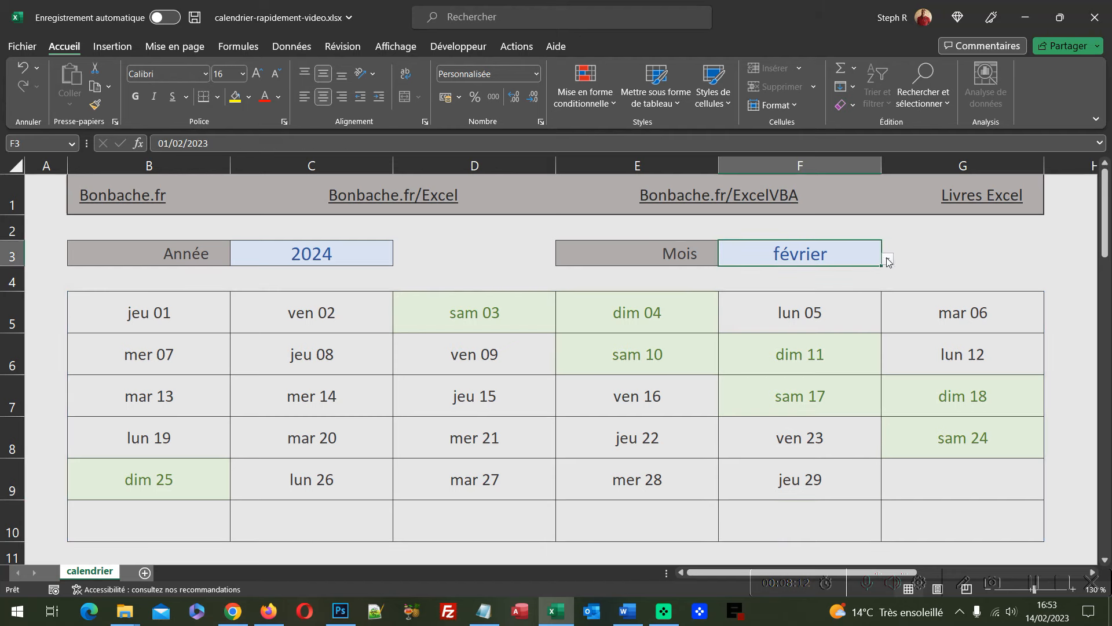
click(887, 262)
click(844, 288)
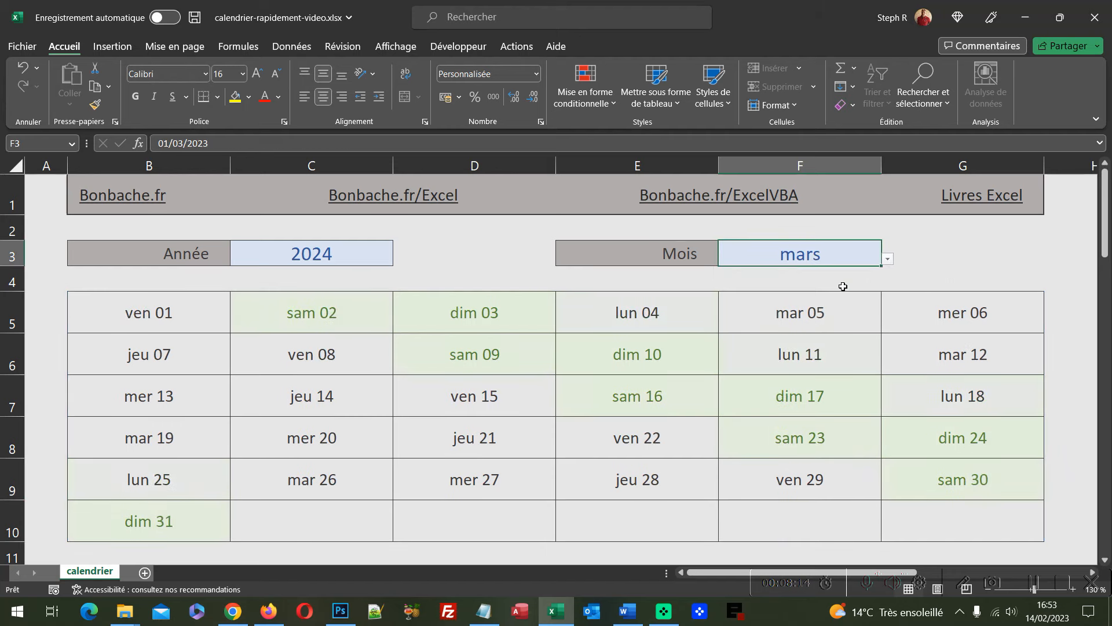